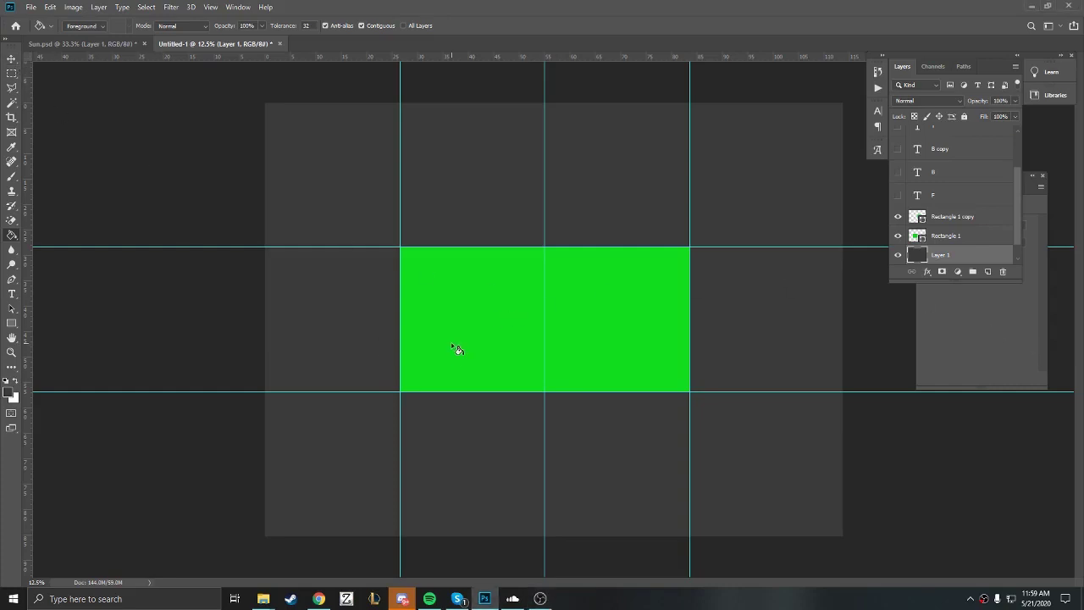
Try nudging the front rectangle and adding guides, then remove the extra guides and check the View menu
{"action": "key", "text": "v"}
{"action": "mouse_move", "coordinate": [501, 342]}
{"action": "left_mouse_down"}
{"action": "mouse_move", "coordinate": [482, 322]}
{"action": "mouse_move", "coordinate": [501, 335]}
{"action": "left_mouse_up"}
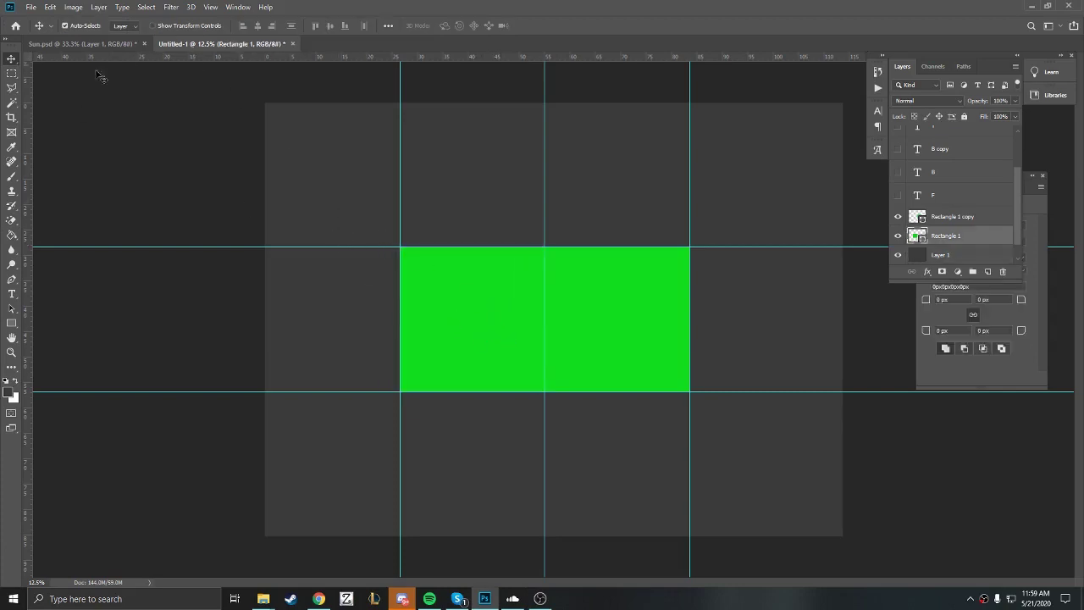
{"action": "left_click_drag", "start_coordinate": [174, 58], "coordinate": [227, 96]}
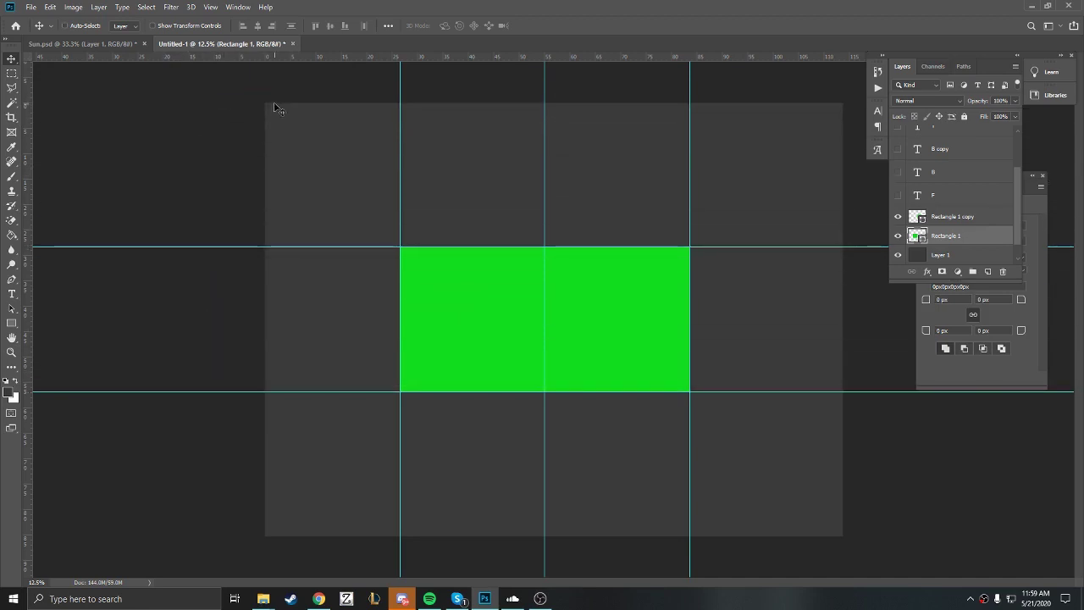
{"action": "left_click_drag", "start_coordinate": [31, 164], "coordinate": [546, 289]}
{"action": "left_click_drag", "start_coordinate": [546, 290], "coordinate": [152, 314]}
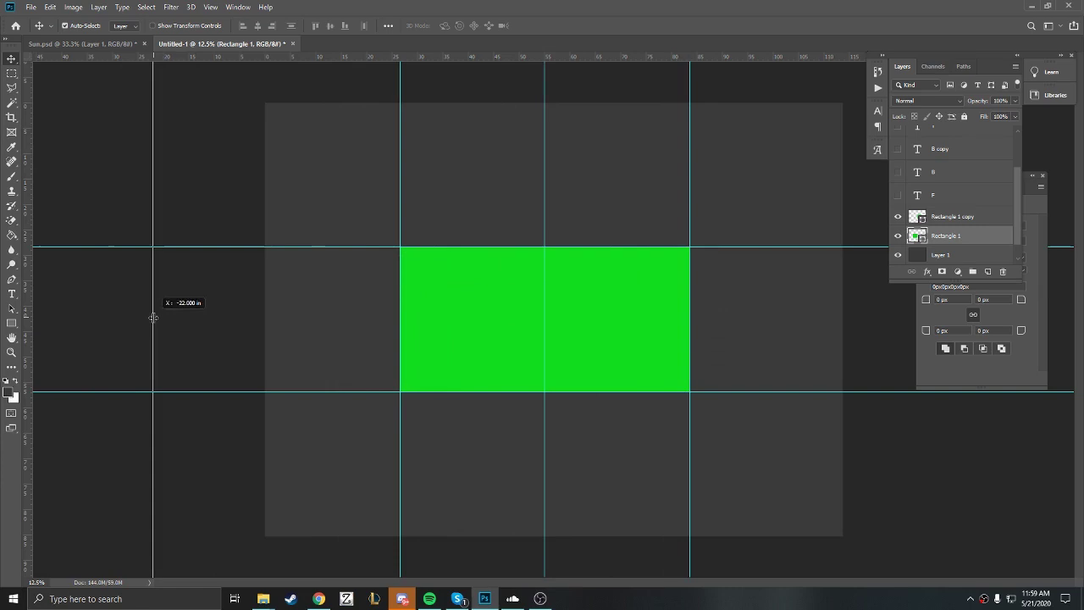
{"action": "key", "text": "ctrl+z"}
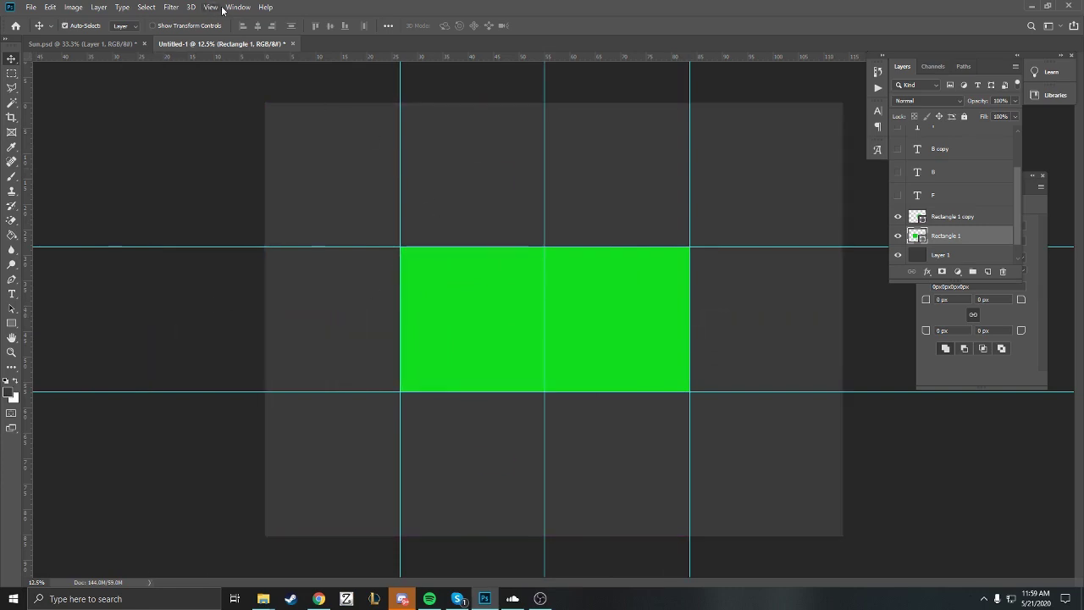
{"action": "left_click", "coordinate": [217, 10]}
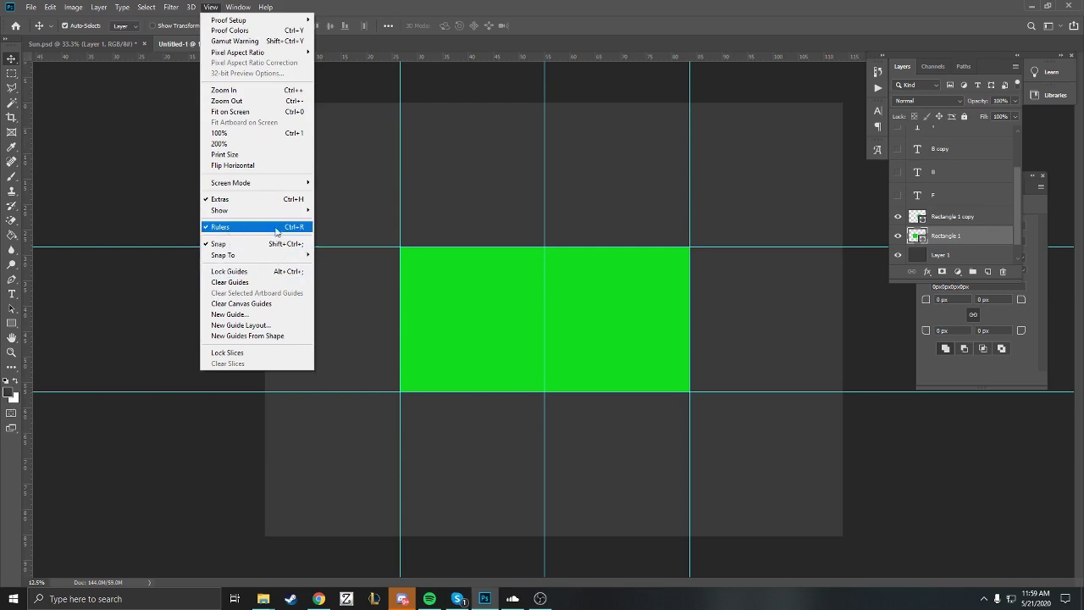
{"action": "left_click", "coordinate": [565, 56]}
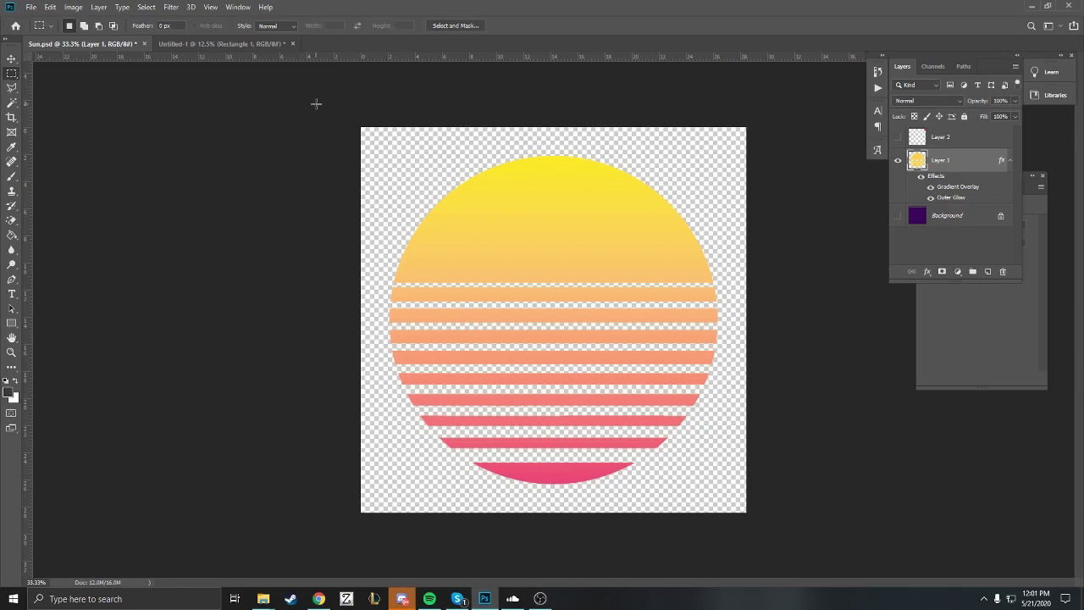
Select the whole sun canvas and Copy Merged
{"action": "left_click_drag", "start_coordinate": [362, 129], "coordinate": [765, 526]}
{"action": "left_click", "coordinate": [50, 7]}
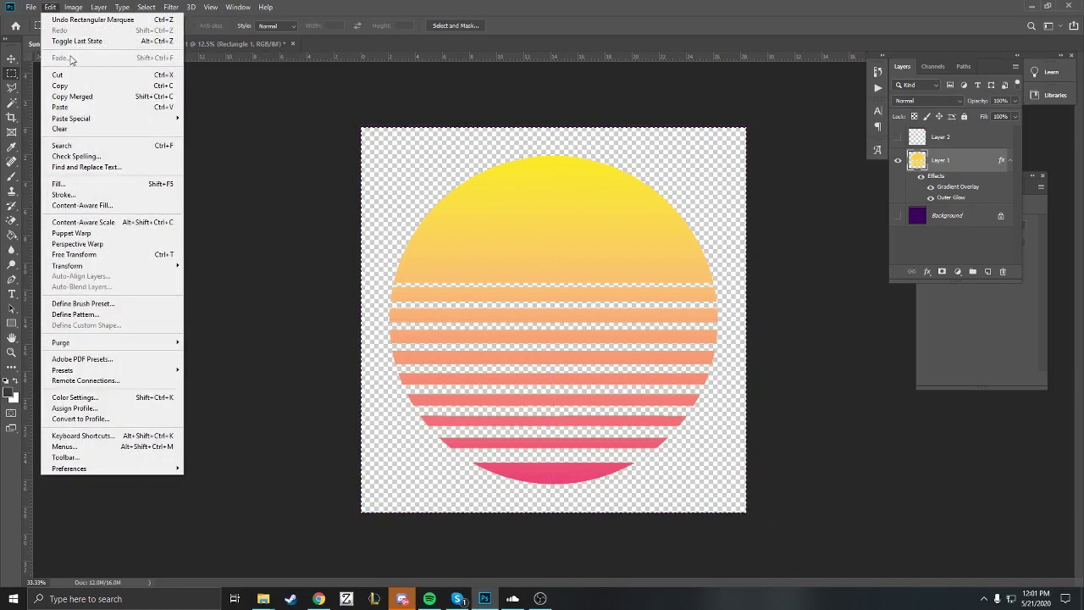
{"action": "left_click", "coordinate": [119, 96]}
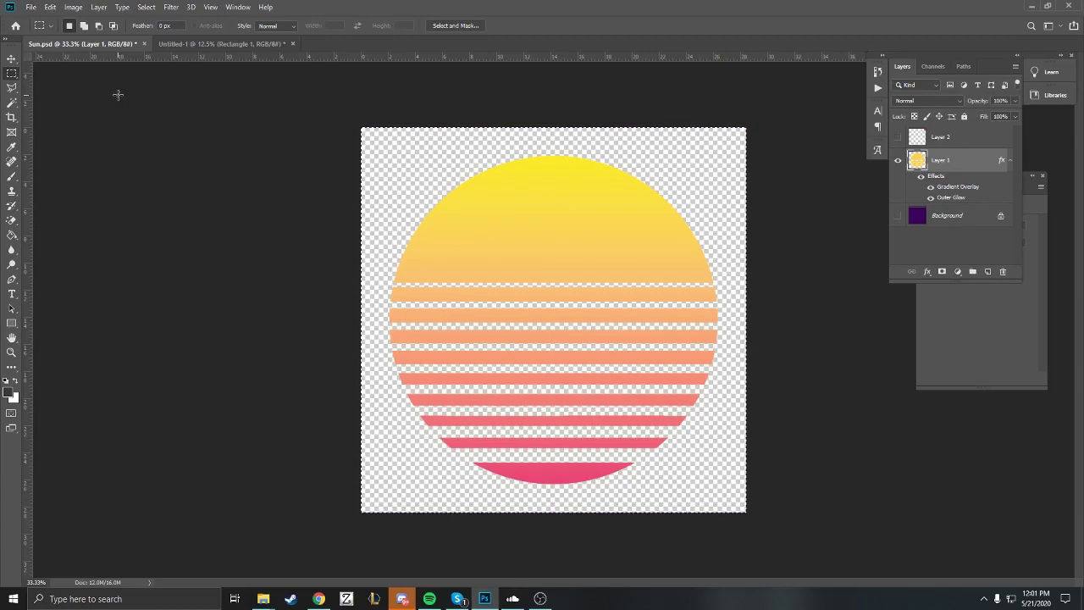
In the grid document, hide the F label, paste the sun and move it into the front cell
{"action": "left_click", "coordinate": [191, 45]}
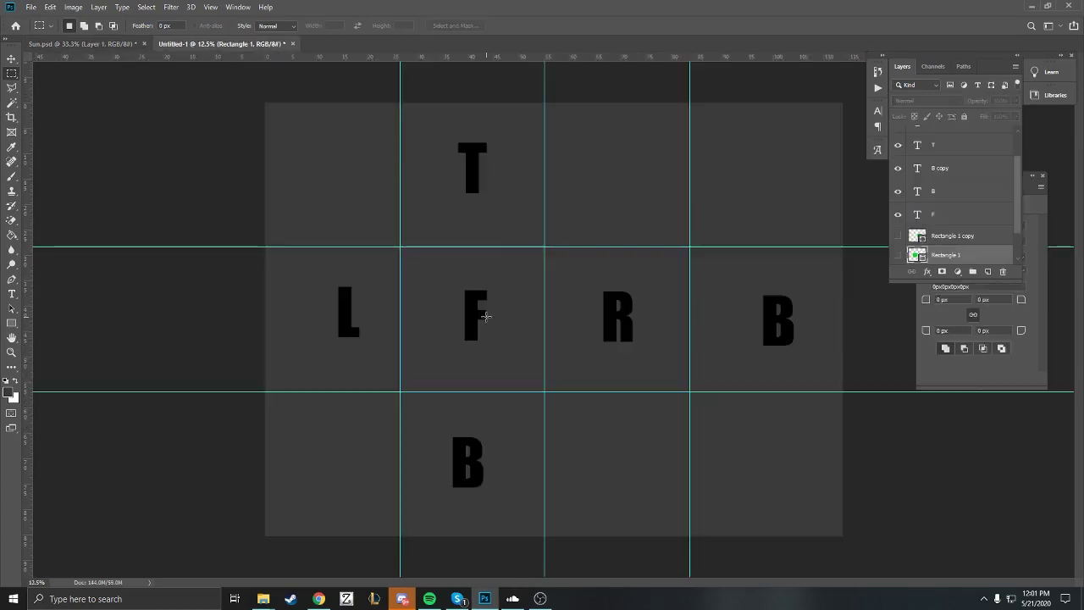
{"action": "left_click", "coordinate": [942, 217]}
{"action": "left_click", "coordinate": [899, 215]}
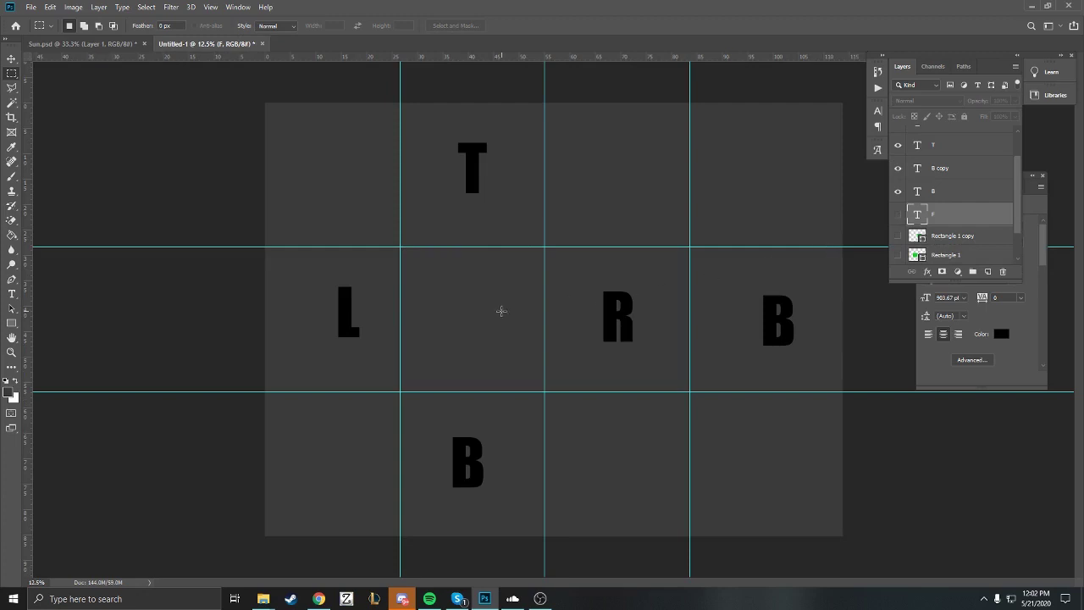
{"action": "key", "text": "ctrl+v"}
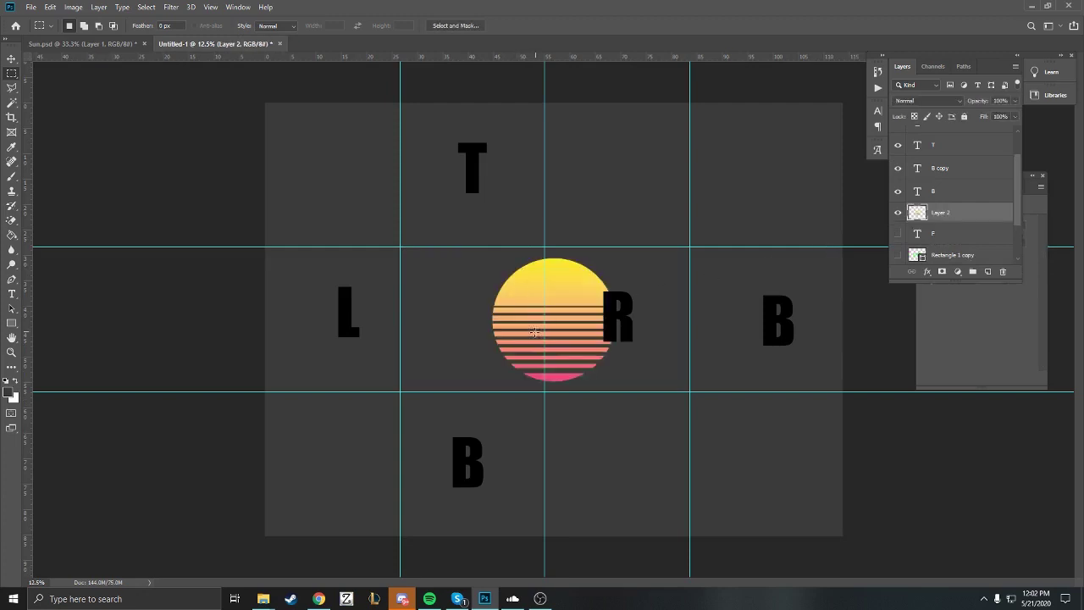
{"action": "key", "text": "alt+comma"}
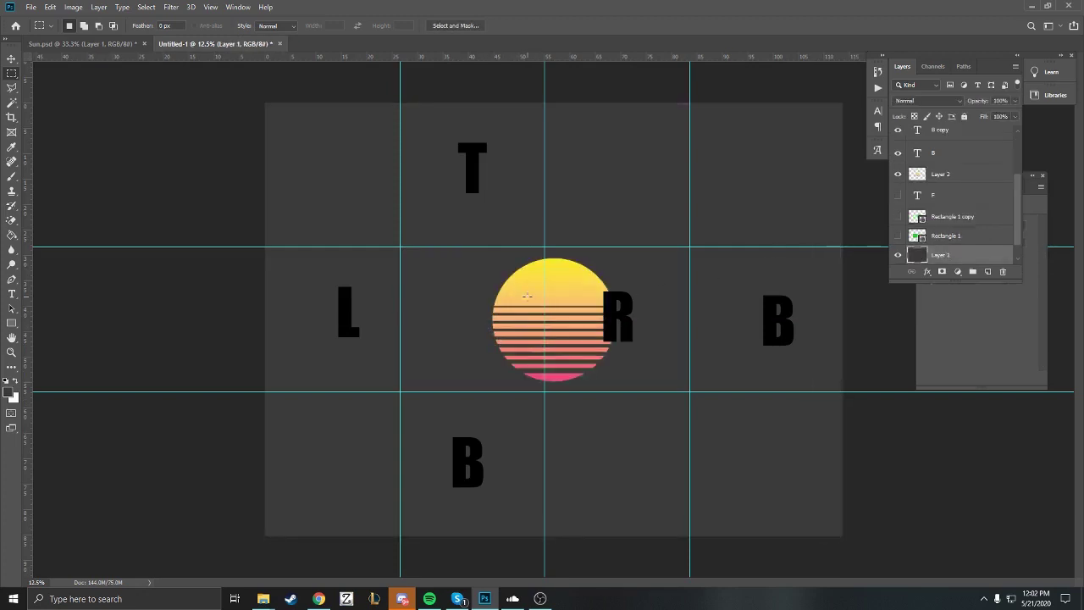
{"action": "left_click_drag", "start_coordinate": [526, 294], "coordinate": [447, 290]}
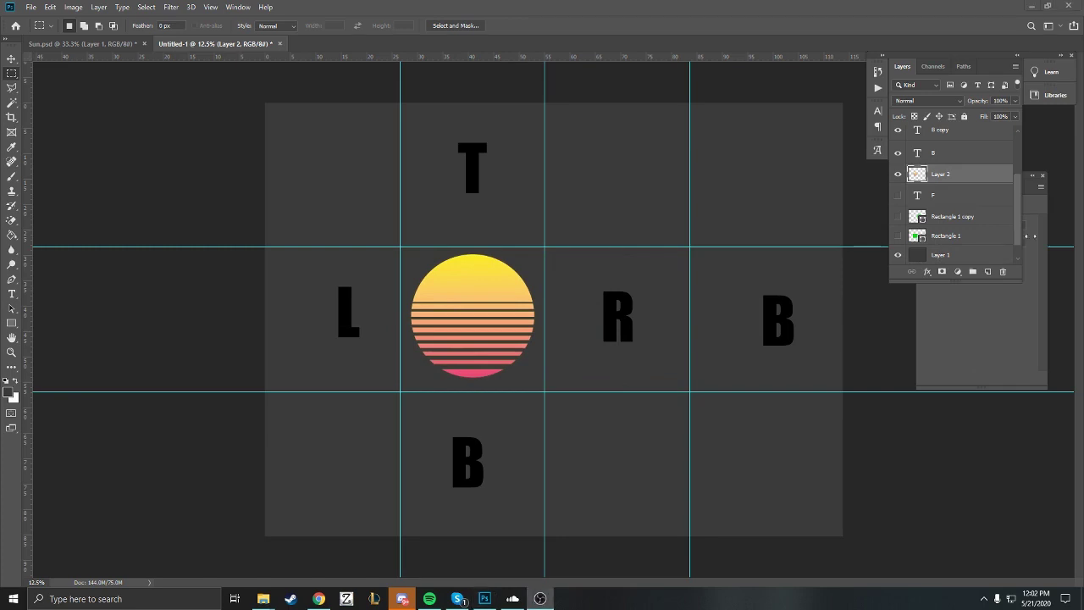
Free-transform the pasted sun down to about 61% of its size
{"action": "right_click", "coordinate": [472, 284]}
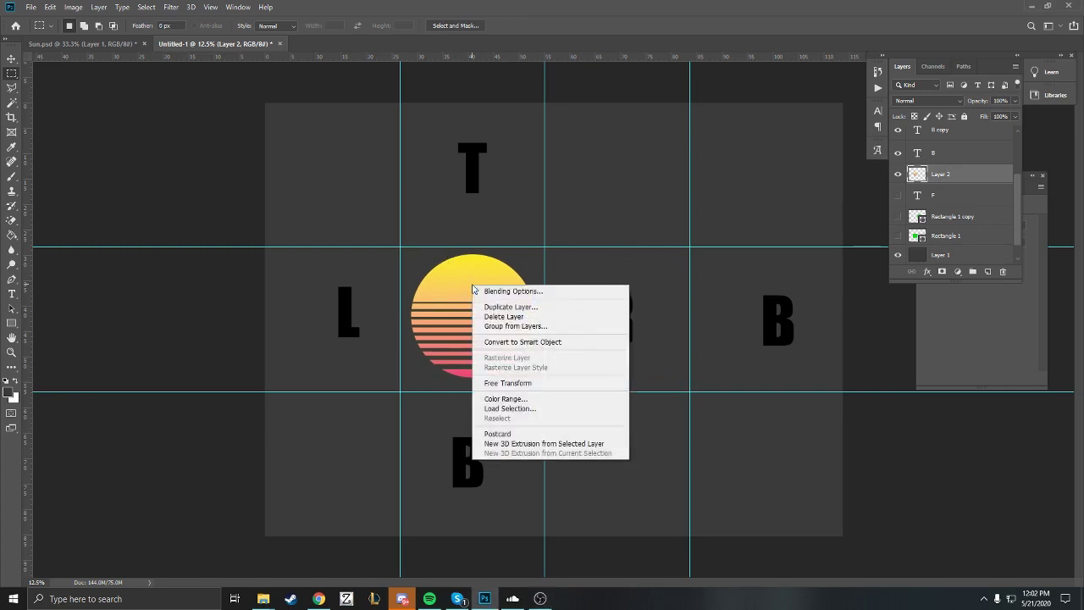
{"action": "left_click", "coordinate": [513, 383]}
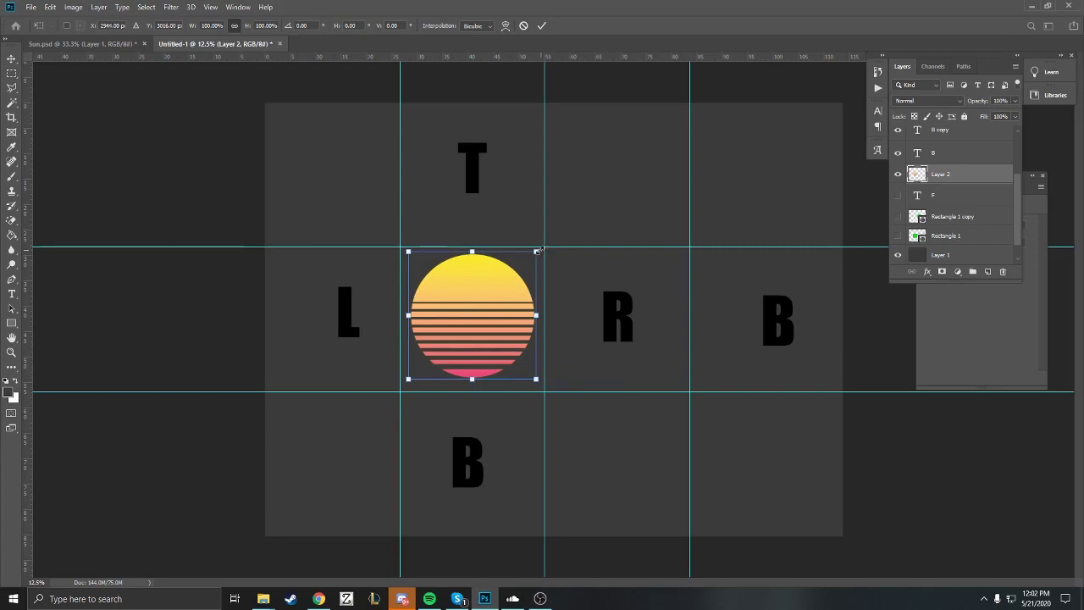
{"action": "left_click_drag", "start_coordinate": [536, 252], "coordinate": [486, 315]}
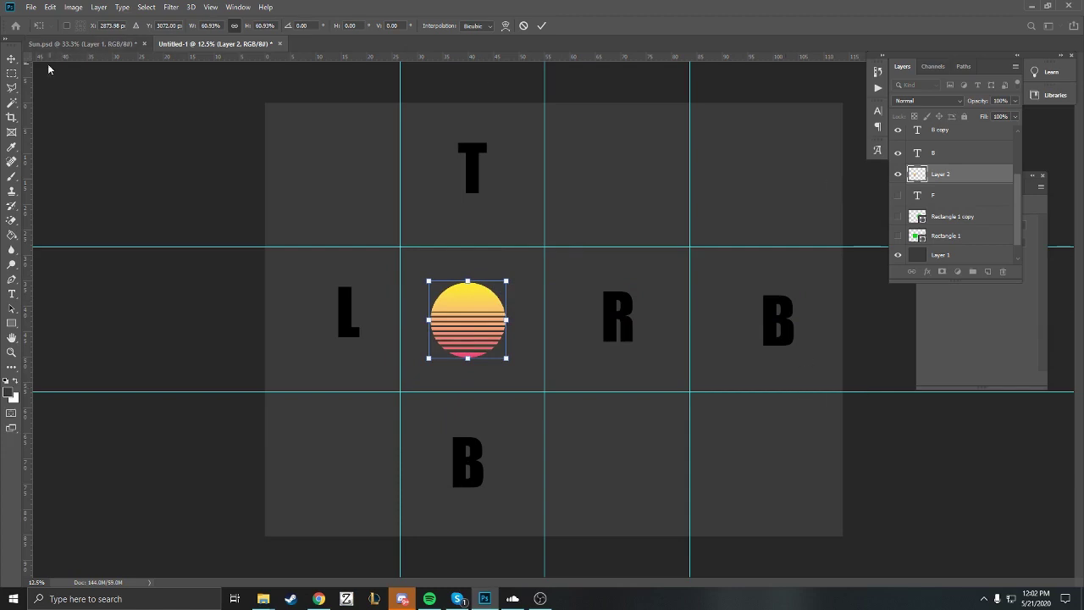
{"action": "left_click", "coordinate": [12, 73]}
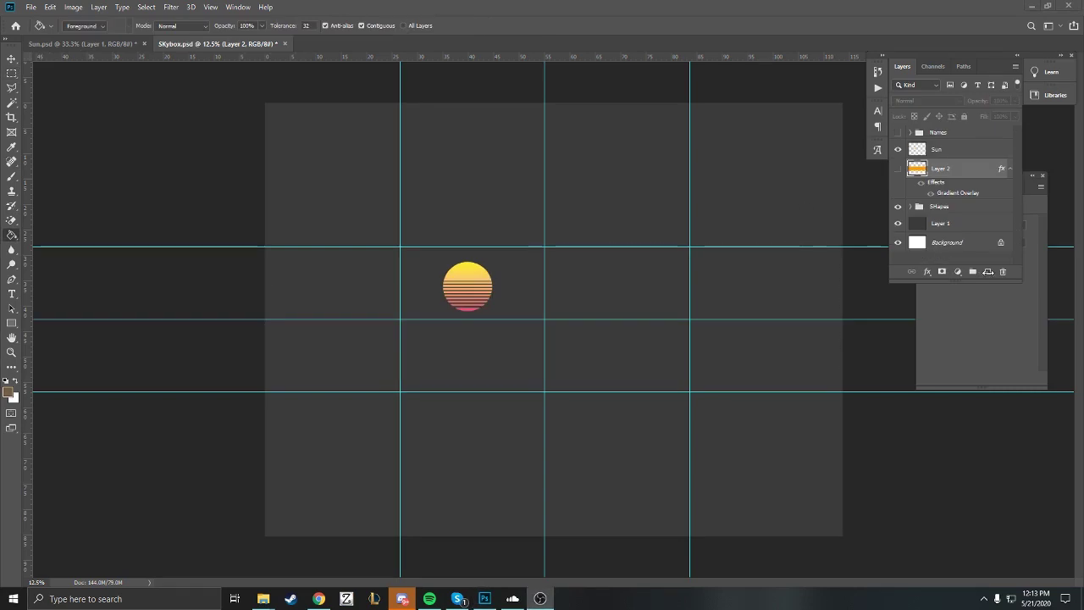
Fill the grid's middle row with brown on a new Layer 3
{"action": "left_click", "coordinate": [916, 167], "text": "ctrl"}
{"action": "left_click", "coordinate": [987, 271]}
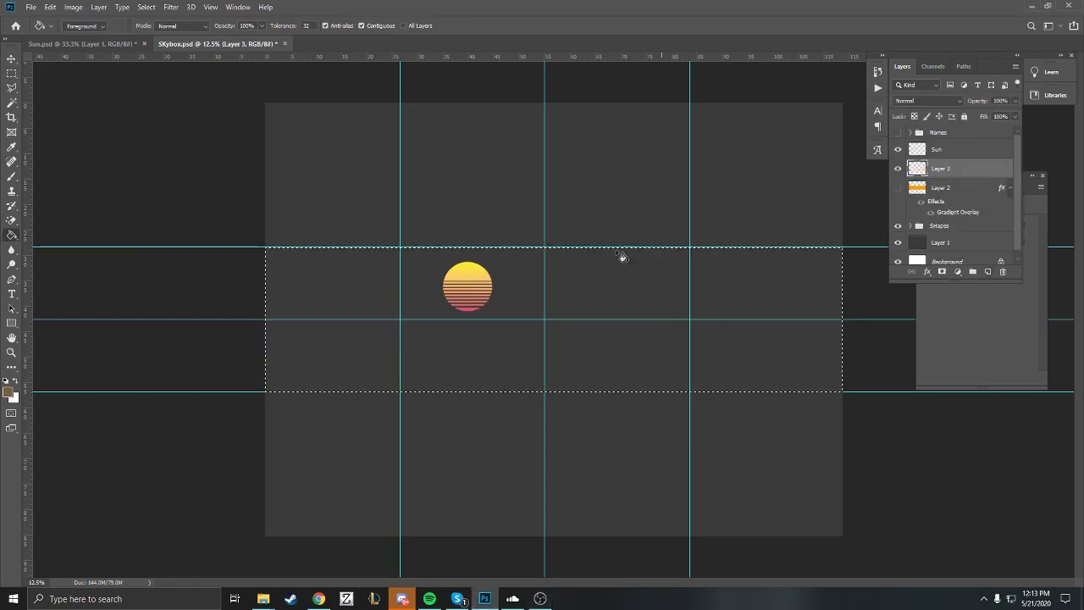
{"action": "left_click", "coordinate": [313, 304]}
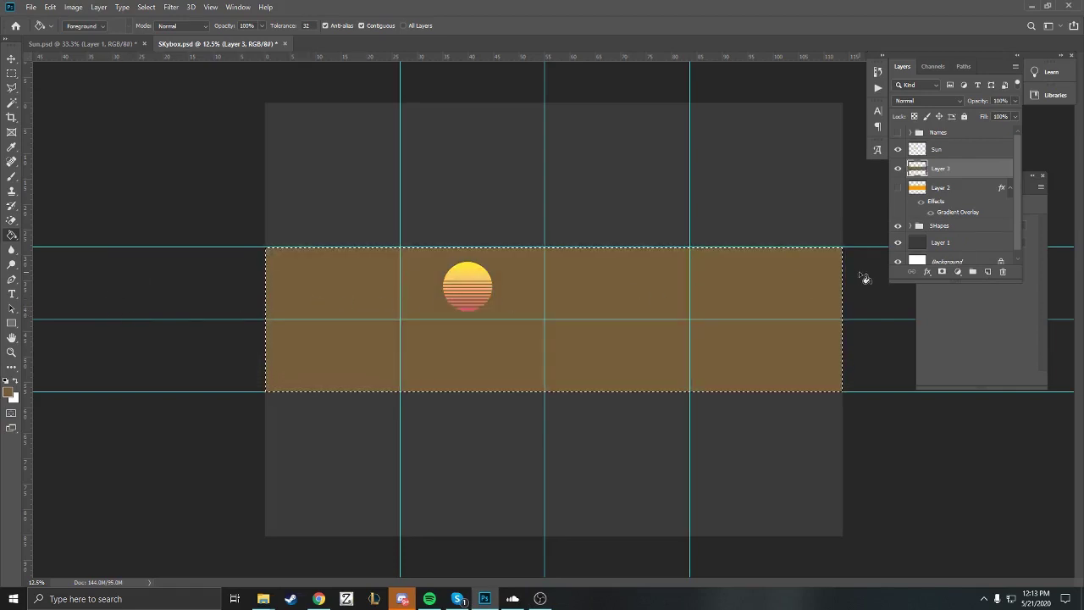
Add a gradient overlay to Layer 3's band and bring up its gradient for editing
{"action": "double_click", "coordinate": [964, 169]}
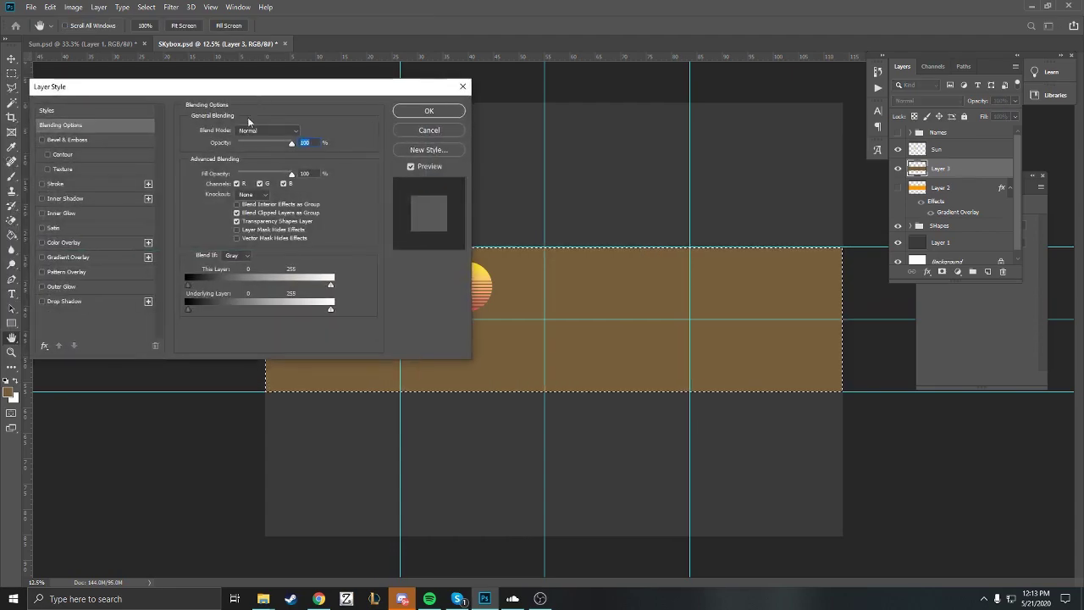
{"action": "left_click", "coordinate": [74, 257]}
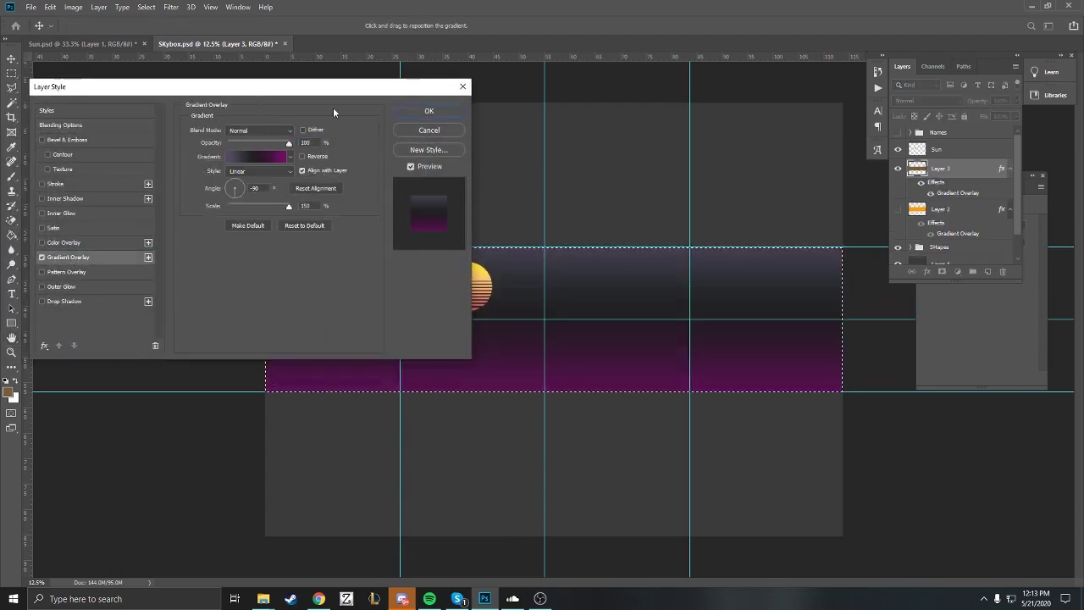
{"action": "left_click_drag", "start_coordinate": [333, 97], "coordinate": [875, 217]}
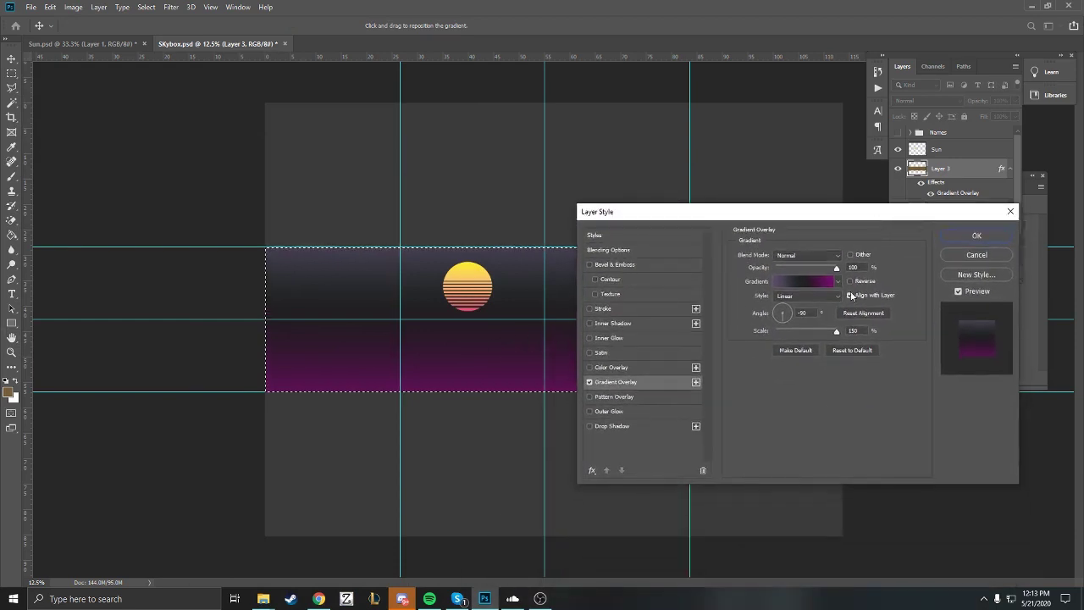
{"action": "left_click", "coordinate": [811, 282]}
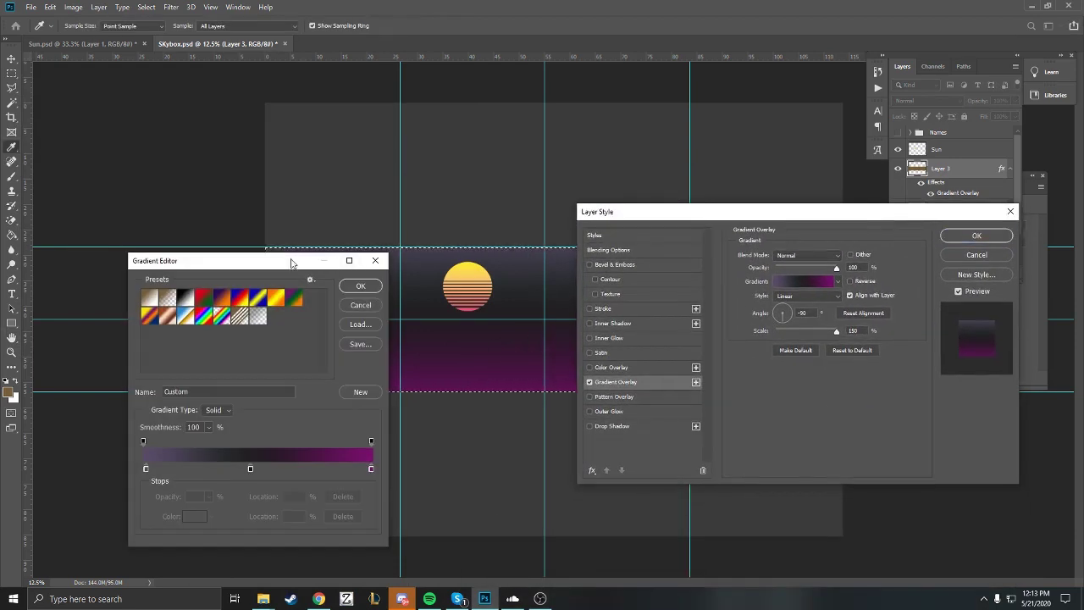
{"action": "left_click_drag", "start_coordinate": [291, 263], "coordinate": [210, 107]}
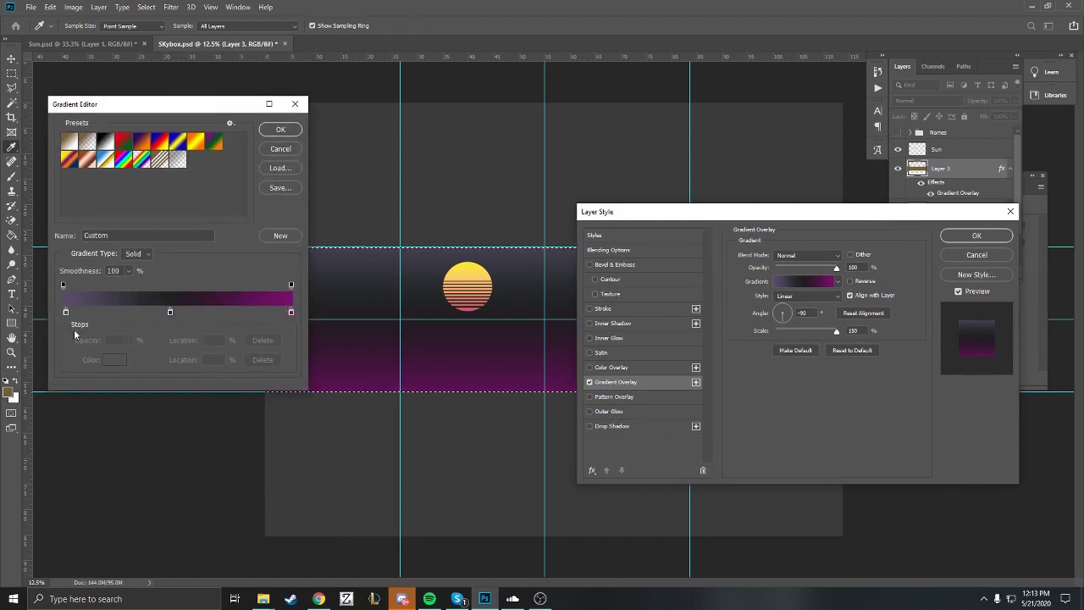
Recolour the left and middle gradient stops, entering a value of 48
{"action": "left_click", "coordinate": [66, 312]}
{"action": "left_click", "coordinate": [110, 360]}
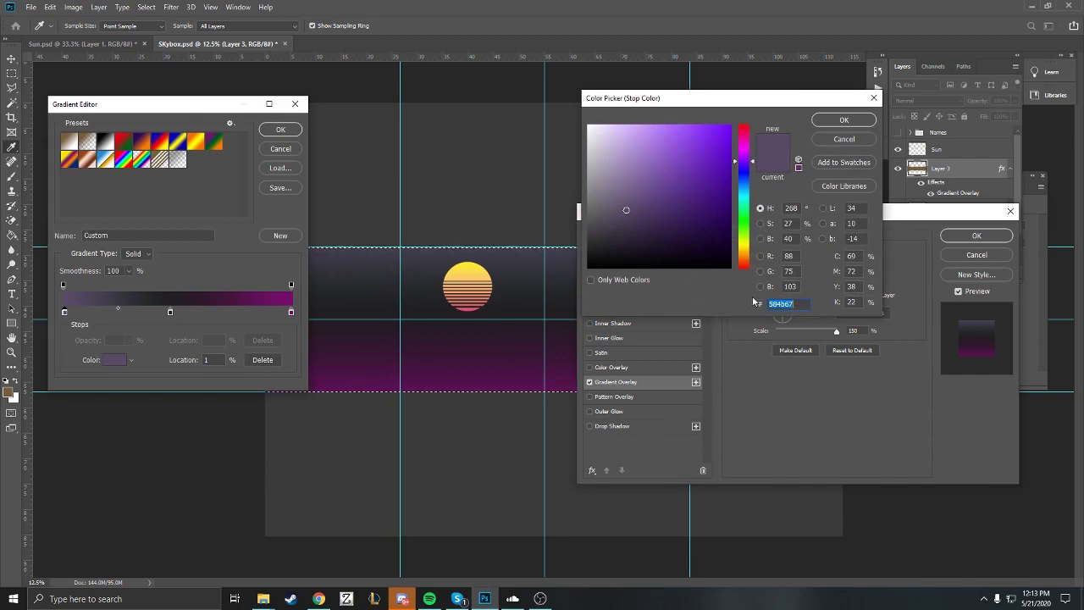
{"action": "left_click", "coordinate": [844, 120]}
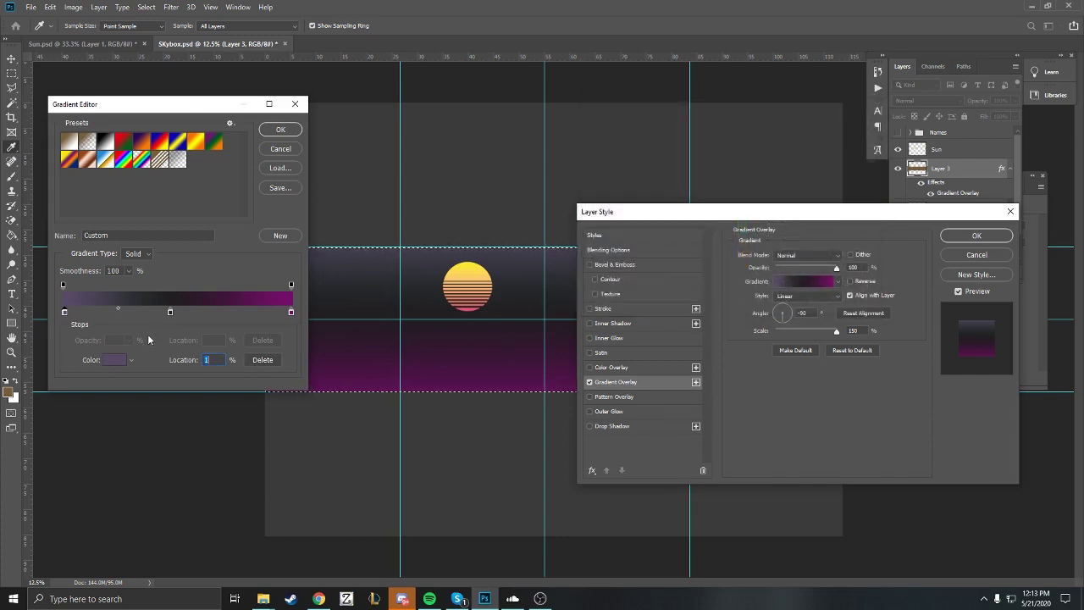
{"action": "type", "text": "48"}
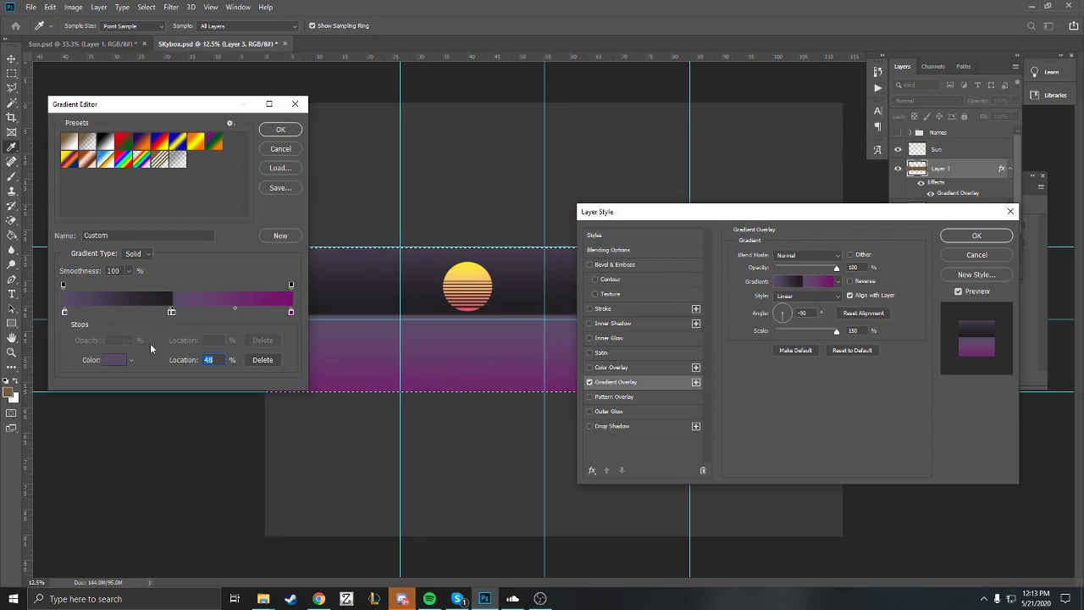
{"action": "left_click", "coordinate": [170, 313]}
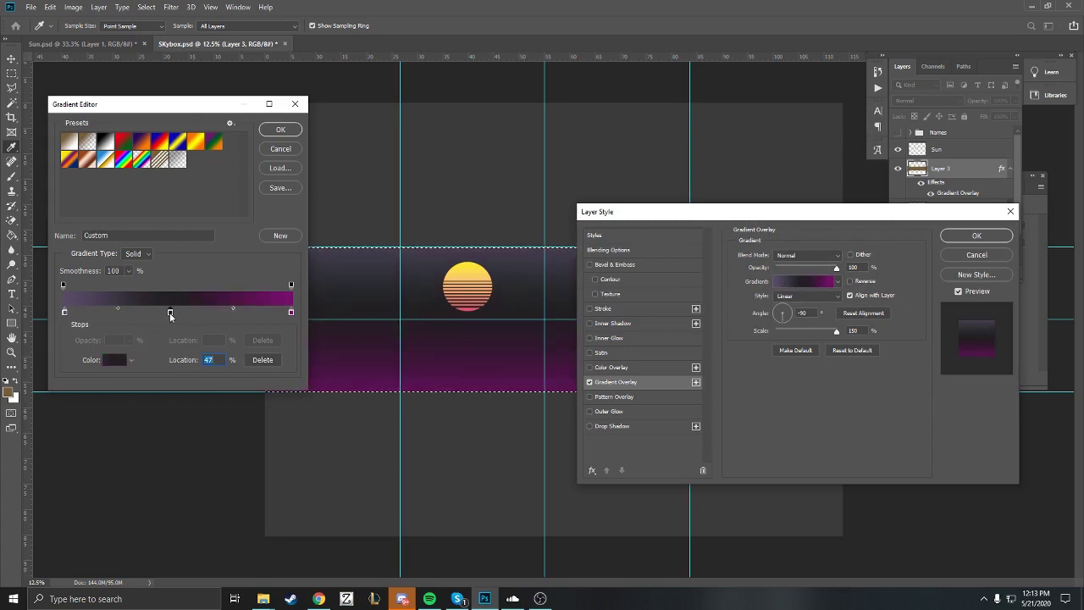
{"action": "left_click", "coordinate": [108, 362]}
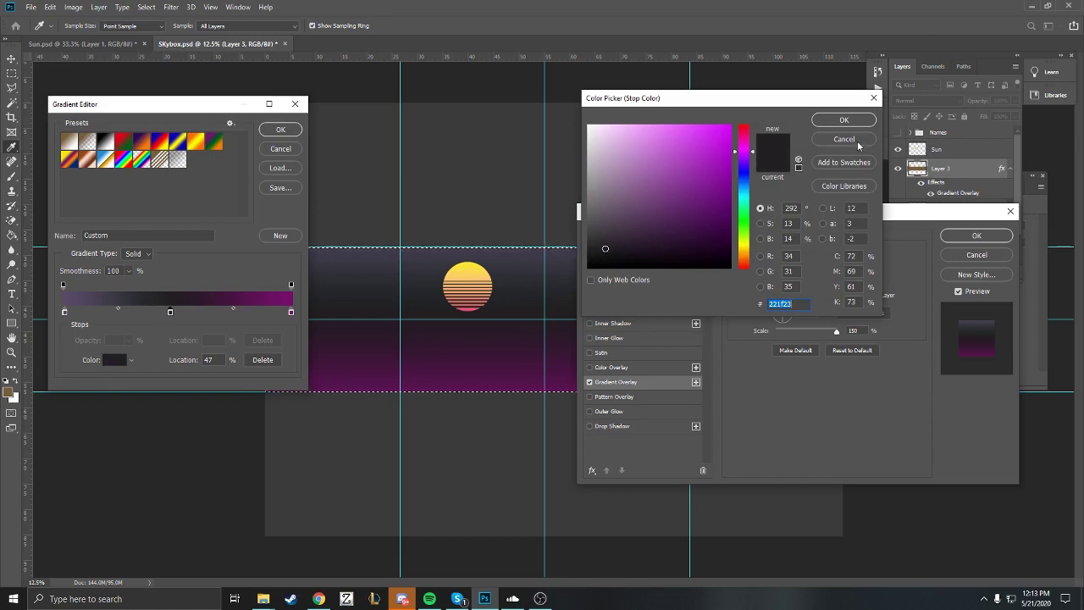
{"action": "key", "text": "Return"}
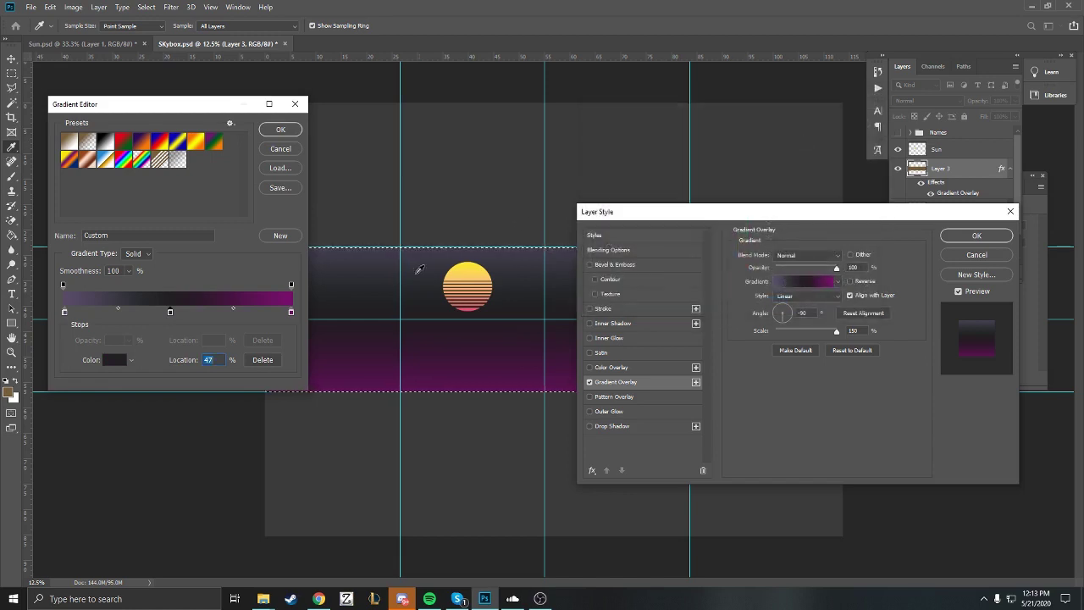
Abandon the end-stop colour and cancel the Color Picker, Gradient Editor and Layer Style
{"action": "left_click", "coordinate": [290, 310]}
{"action": "left_click", "coordinate": [110, 362]}
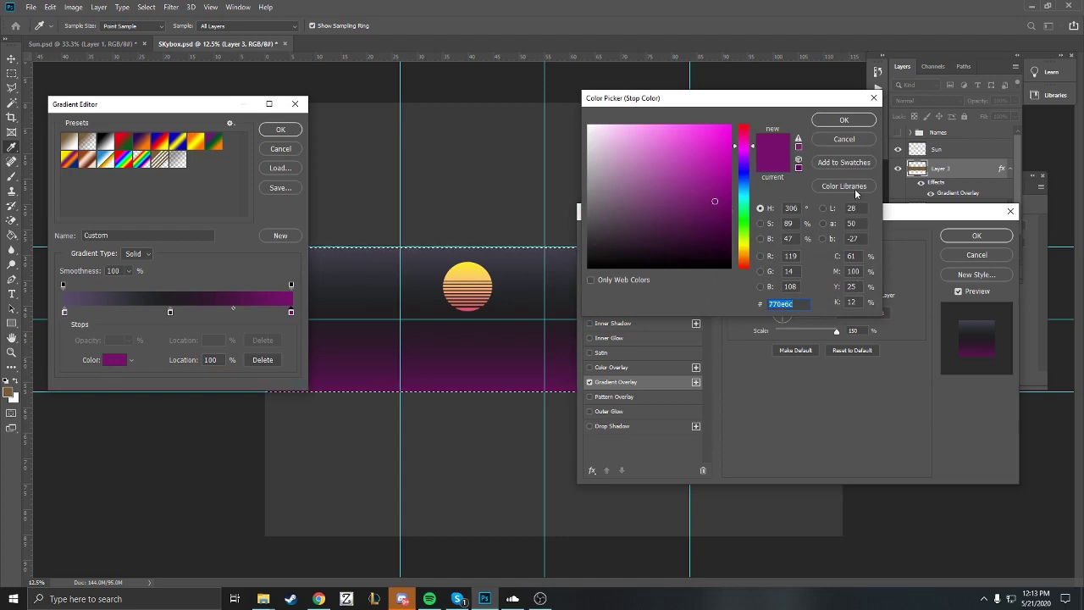
{"action": "left_click", "coordinate": [859, 122]}
{"action": "left_click", "coordinate": [859, 138]}
{"action": "left_click", "coordinate": [281, 149]}
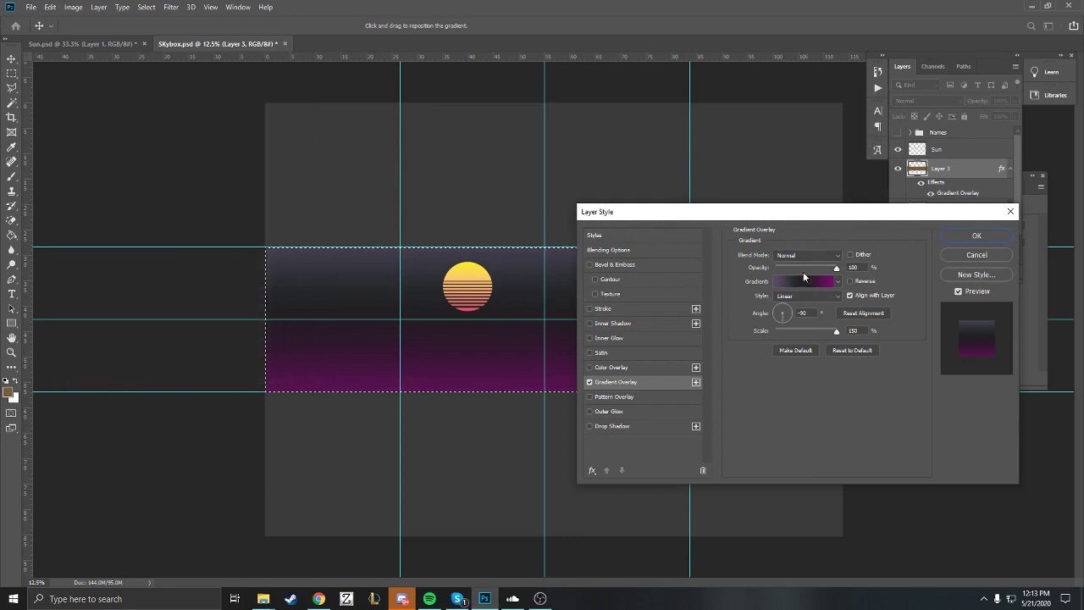
{"action": "left_click", "coordinate": [977, 255]}
Hide Layer 3, show Layer 2's purple gradient, deselect, add Layer 4 and select the top face
{"action": "left_click", "coordinate": [898, 169]}
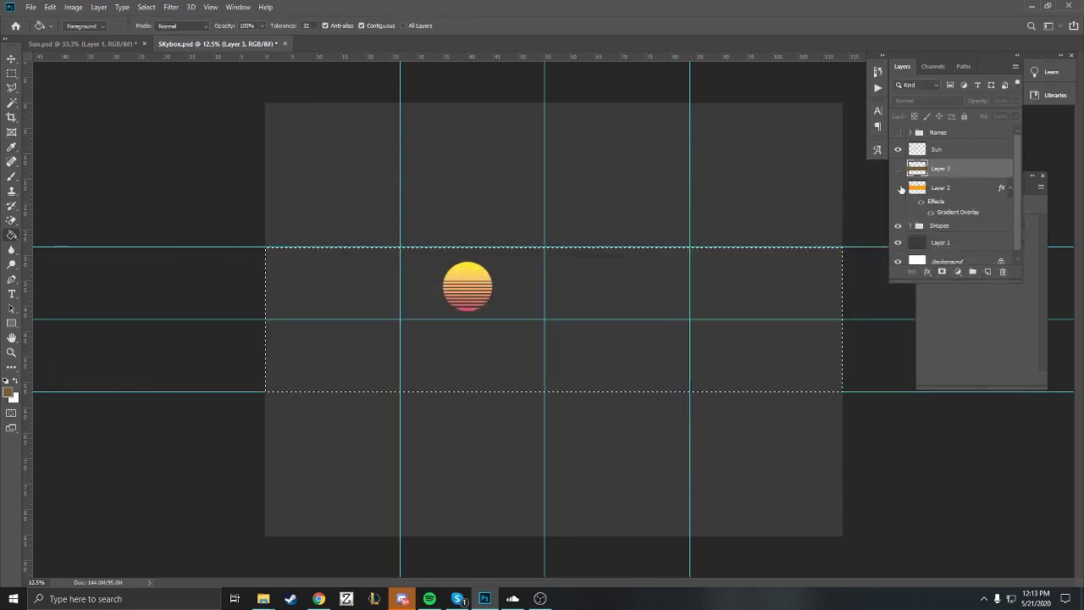
{"action": "left_click", "coordinate": [899, 187]}
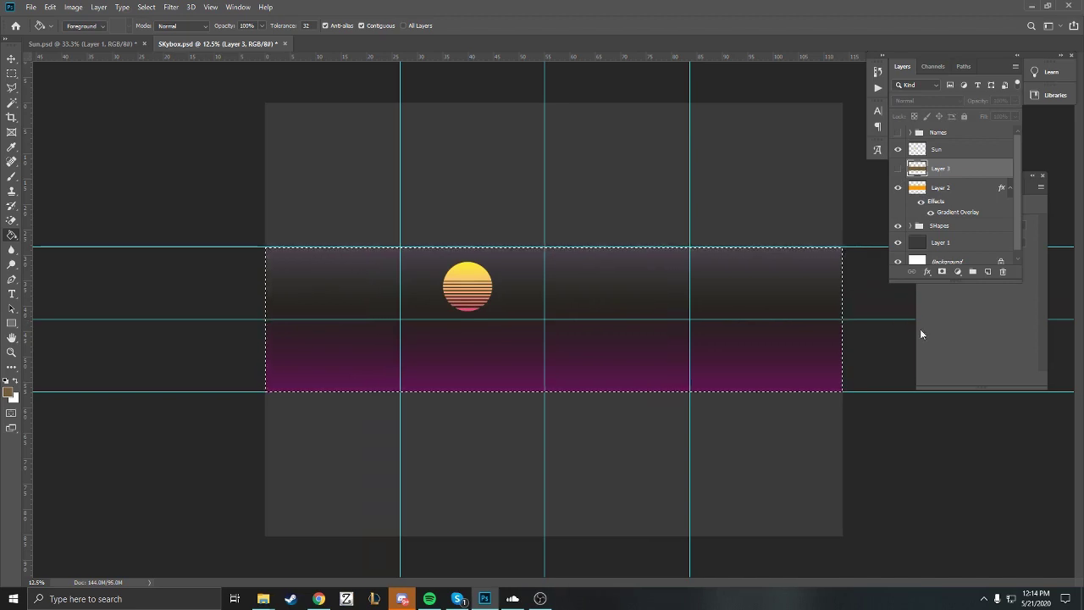
{"action": "key", "text": "m"}
{"action": "key", "text": "ctrl+d"}
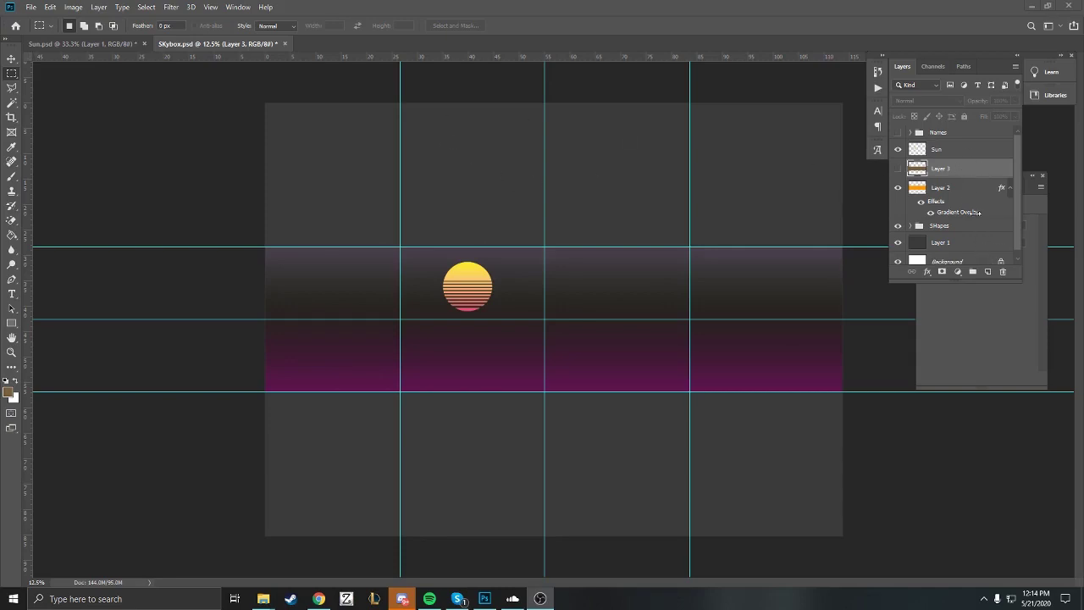
{"action": "left_click", "coordinate": [988, 271]}
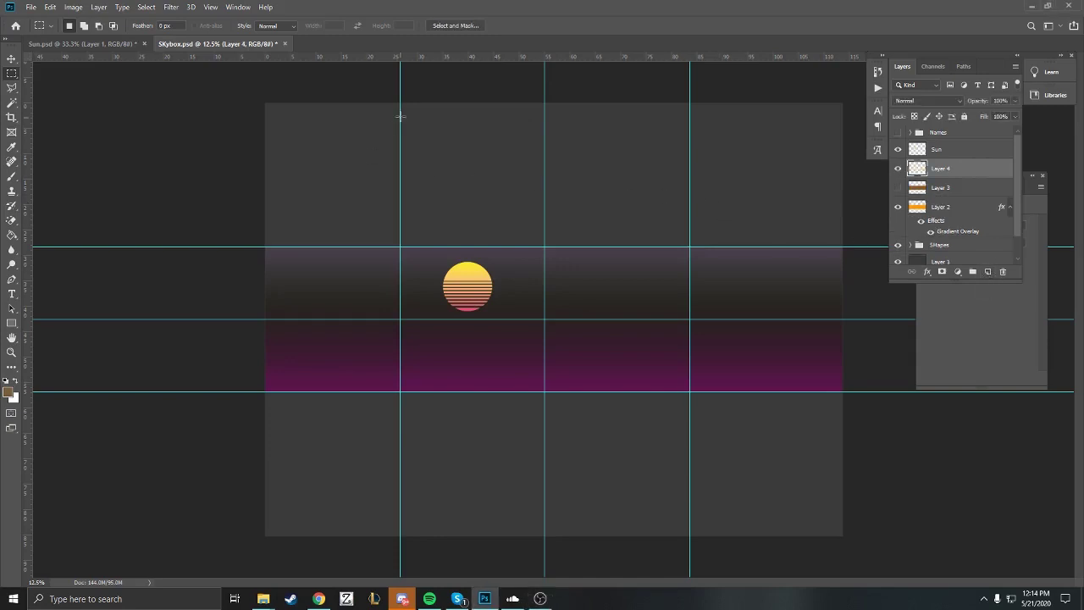
{"action": "left_click_drag", "start_coordinate": [399, 102], "coordinate": [547, 250]}
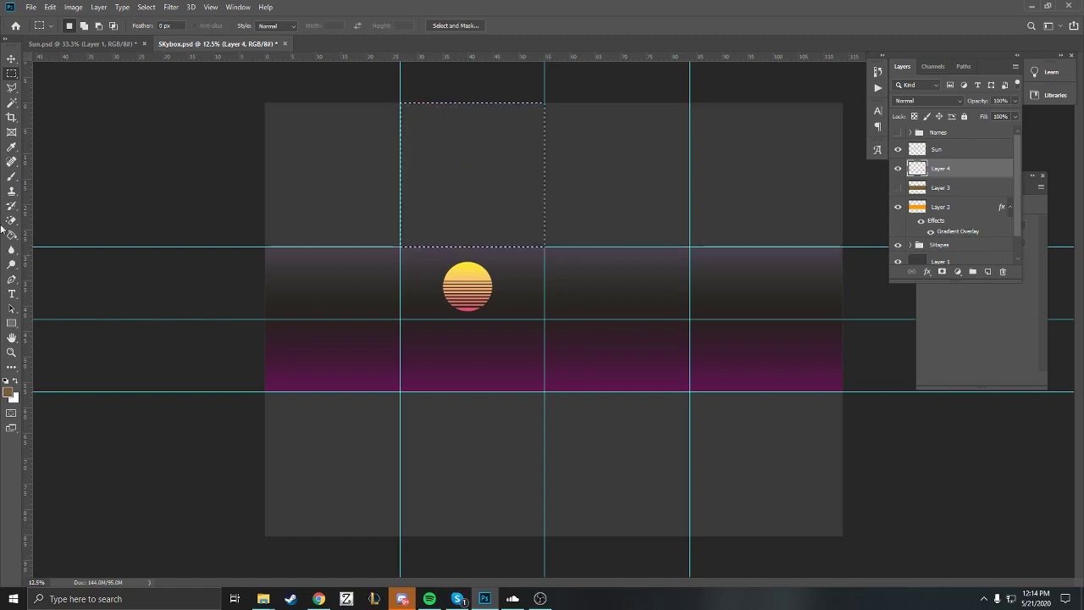
Fill the top face with the pale purple-grey sampled from the horizon's top
{"action": "left_click", "coordinate": [11, 148]}
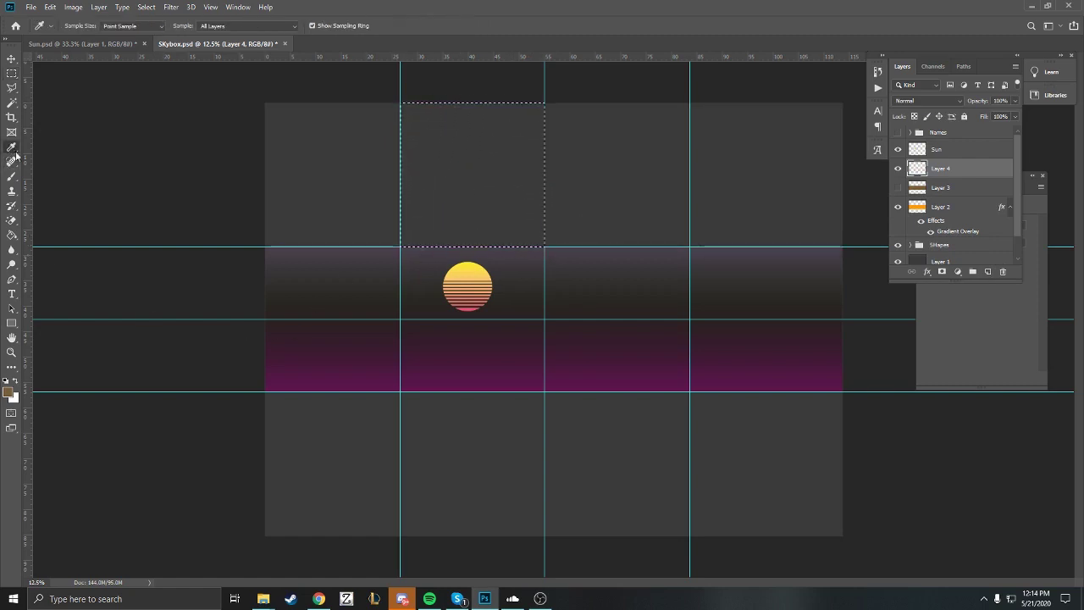
{"action": "left_click", "coordinate": [386, 245]}
{"action": "left_click", "coordinate": [12, 235]}
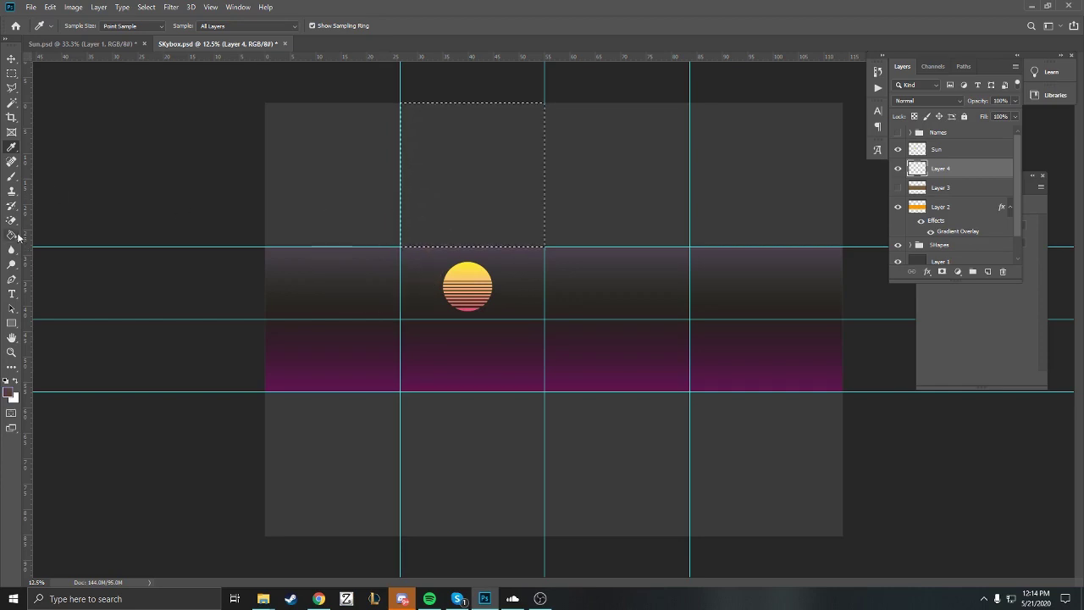
{"action": "left_click", "coordinate": [472, 169]}
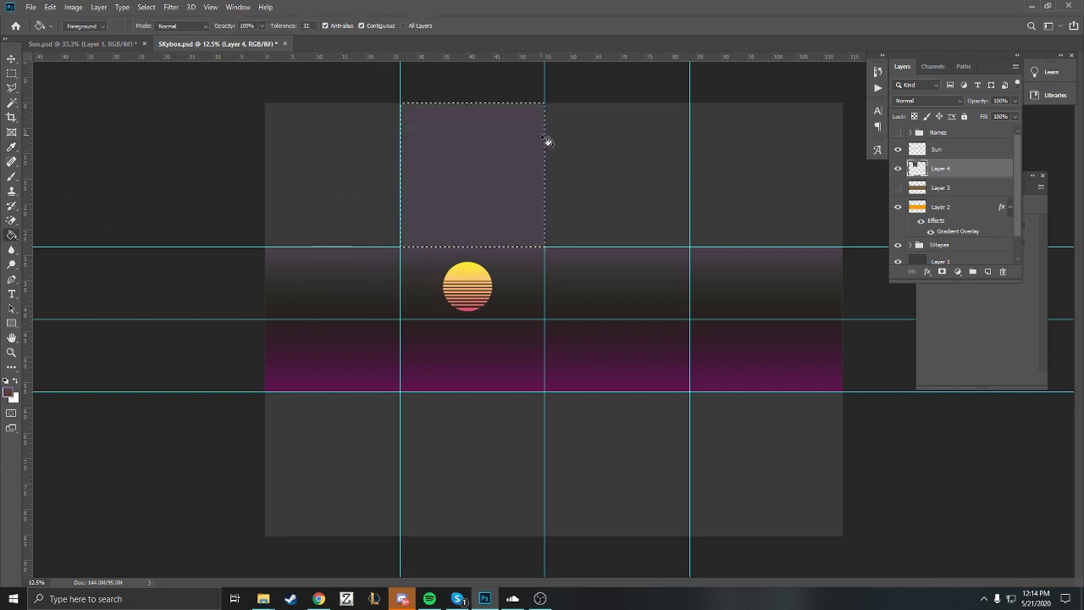
{"action": "left_click", "coordinate": [12, 75]}
{"action": "left_click", "coordinate": [111, 95]}
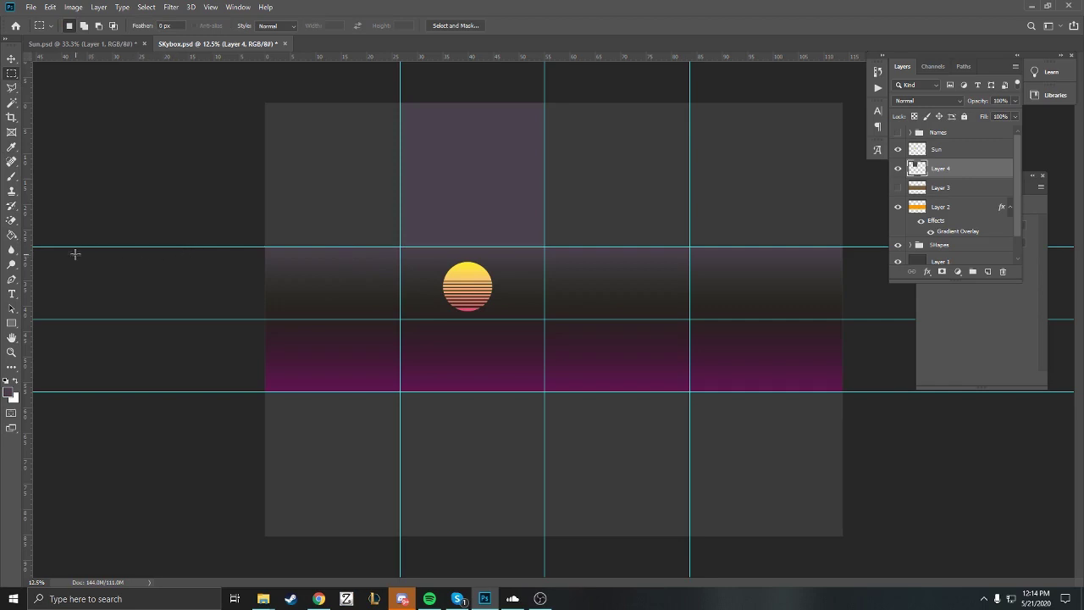
Select the bottom face square and fill it with magenta
{"action": "left_click", "coordinate": [12, 146]}
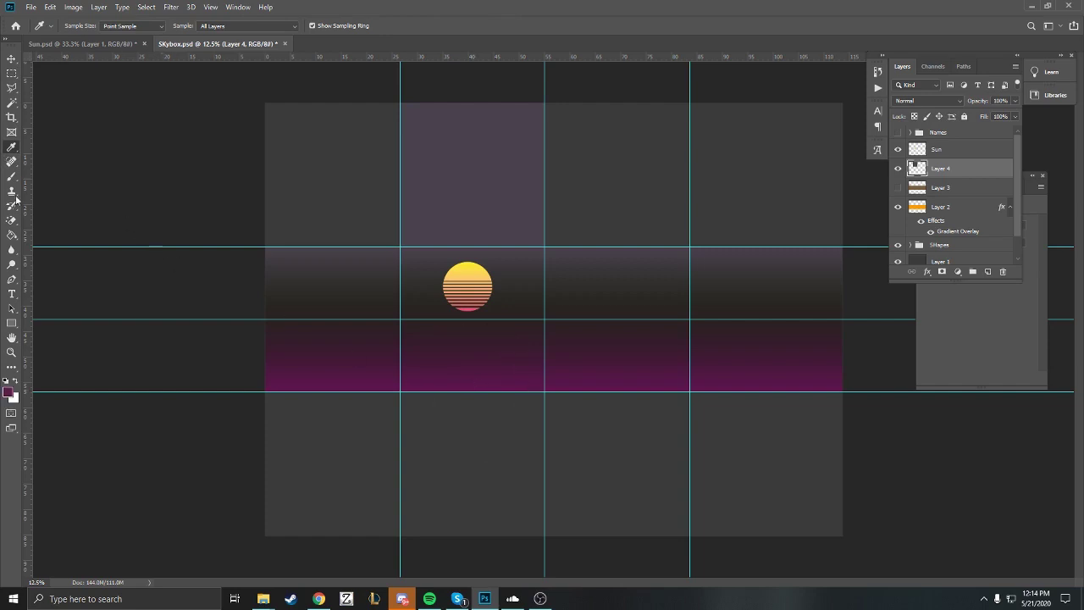
{"action": "left_click", "coordinate": [12, 75]}
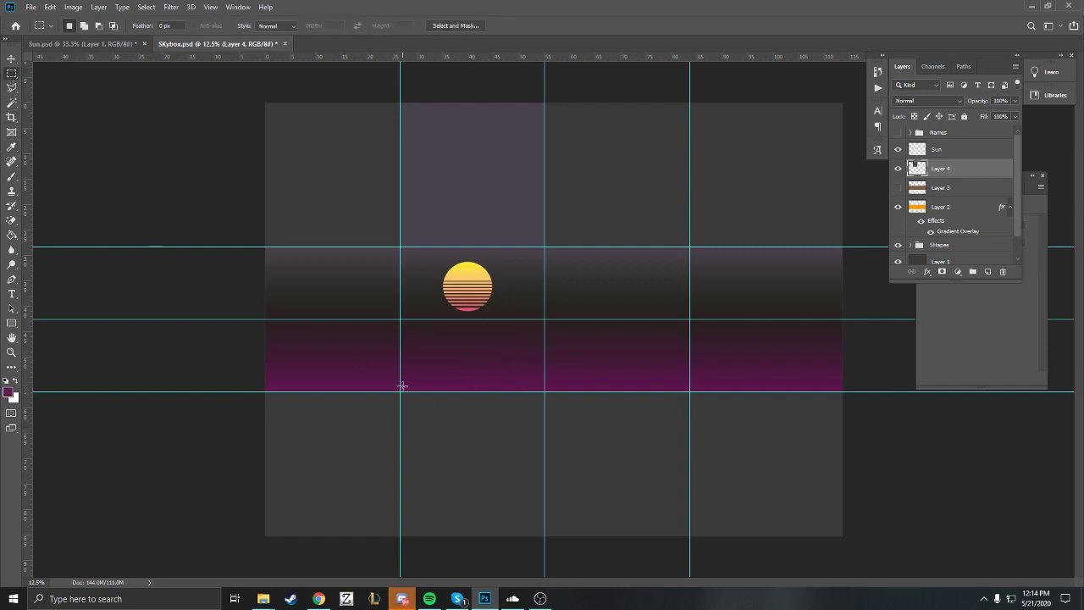
{"action": "left_click_drag", "start_coordinate": [399, 391], "coordinate": [543, 545]}
{"action": "left_click", "coordinate": [12, 234]}
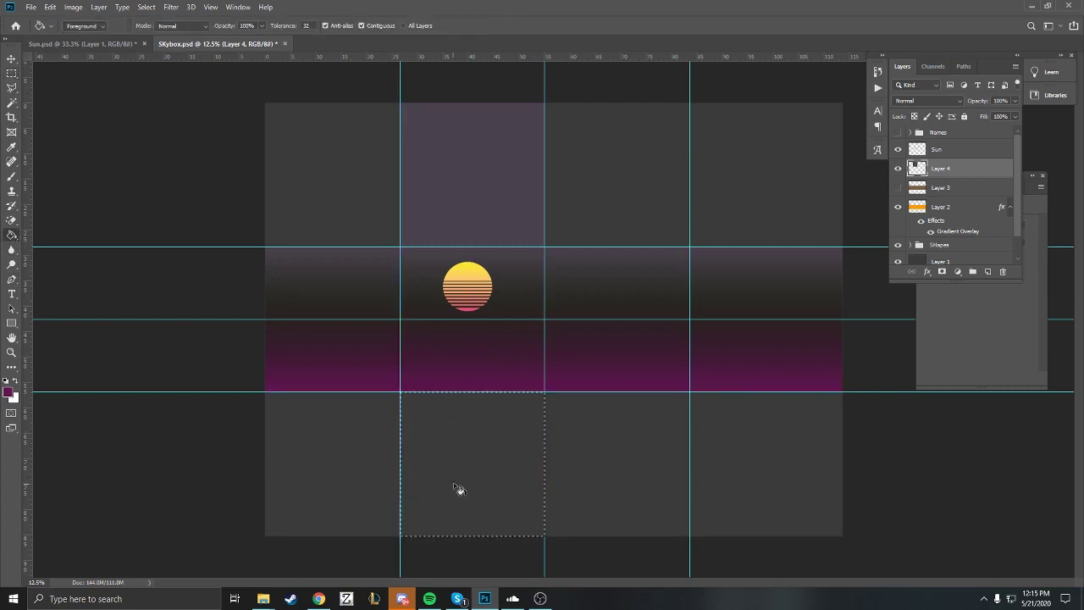
{"action": "left_click", "coordinate": [507, 480]}
{"action": "left_click", "coordinate": [11, 73]}
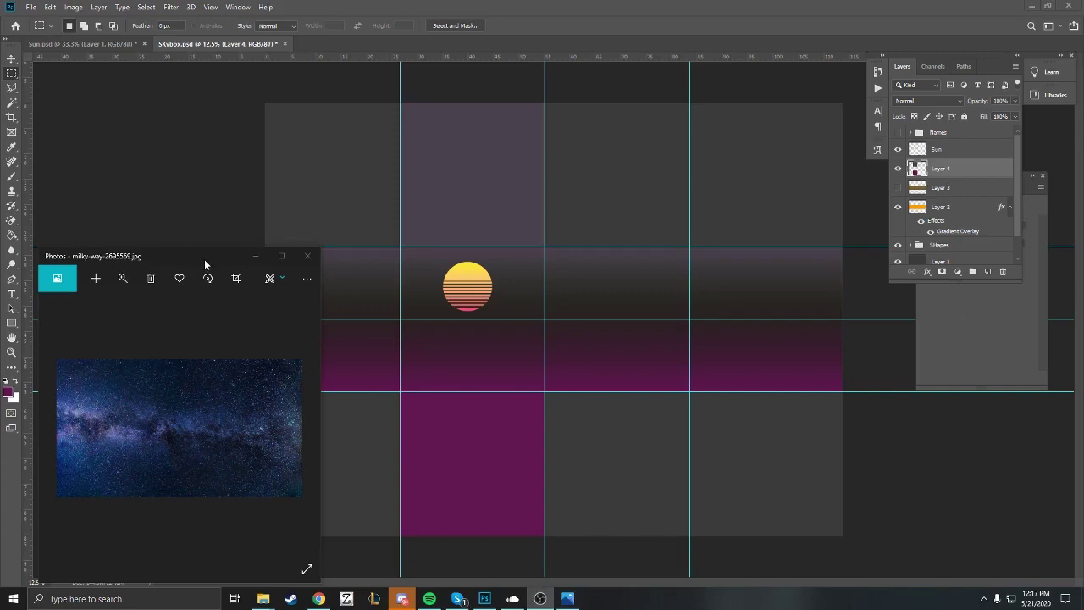
Open milky-way-2695569.jpg from Photos in Adobe Photoshop CC 2019
{"action": "left_click_drag", "start_coordinate": [205, 266], "coordinate": [215, 225]}
{"action": "right_click", "coordinate": [205, 388]}
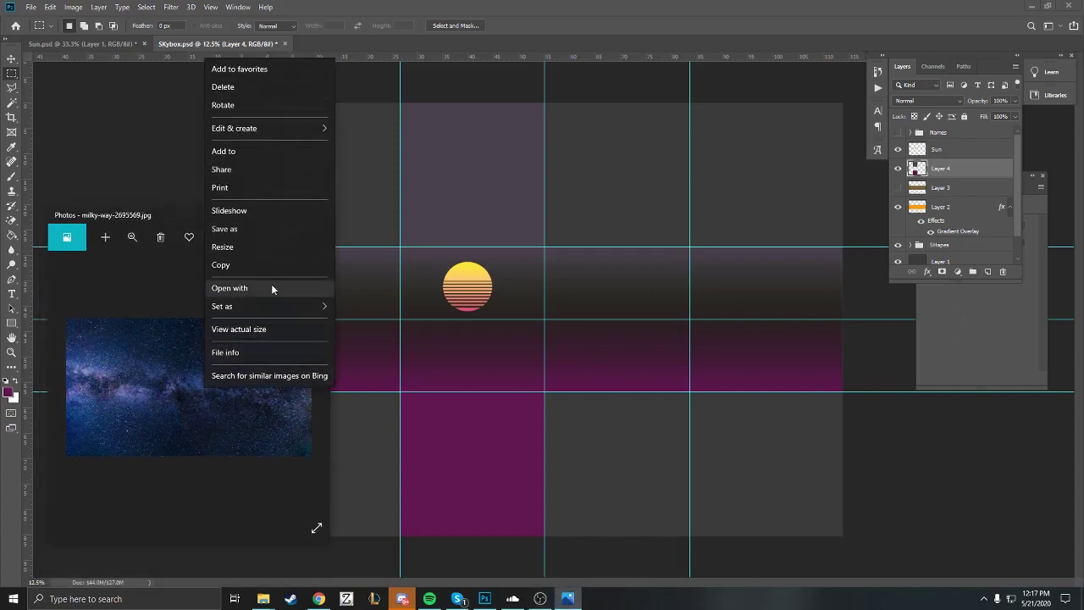
{"action": "mouse_move", "coordinate": [301, 310]}
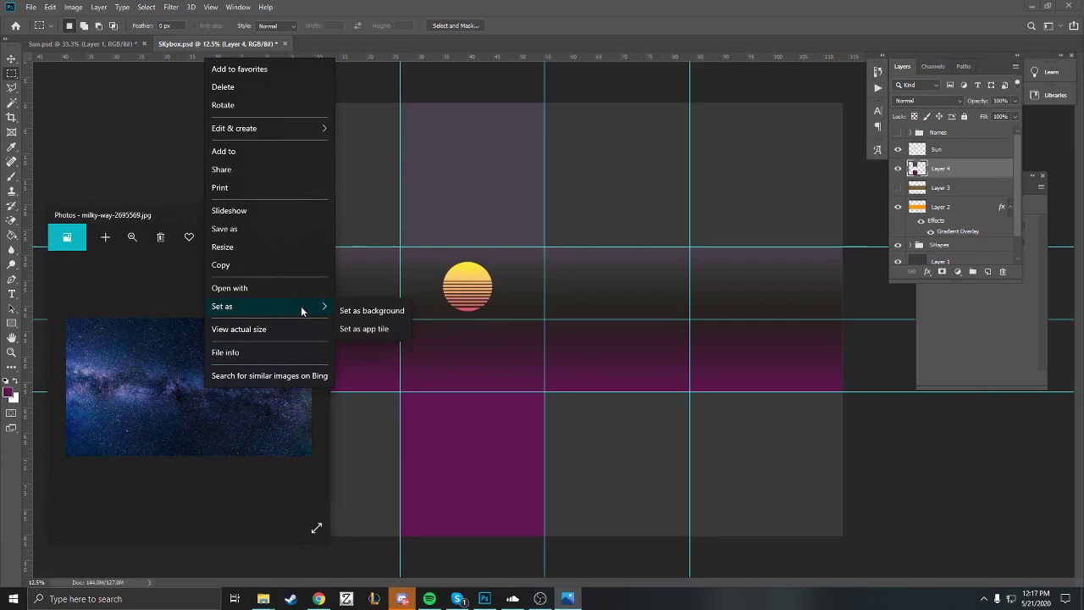
{"action": "left_click", "coordinate": [313, 286]}
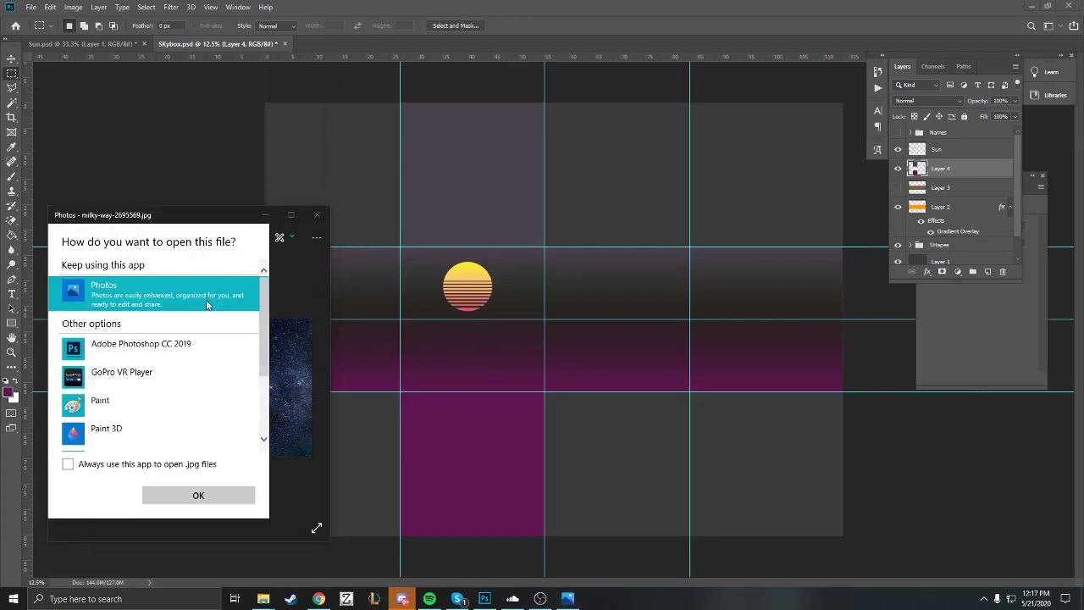
{"action": "double_click", "coordinate": [127, 358]}
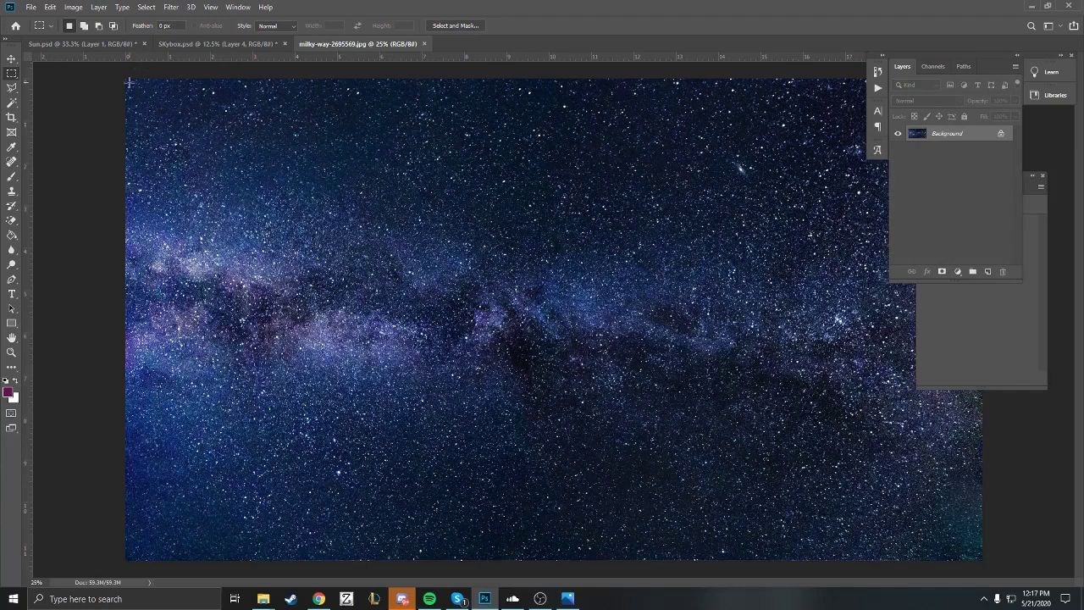
Zoom out, copy the entire milky-way image and return to Skybox.psd
{"action": "left_click", "coordinate": [11, 352]}
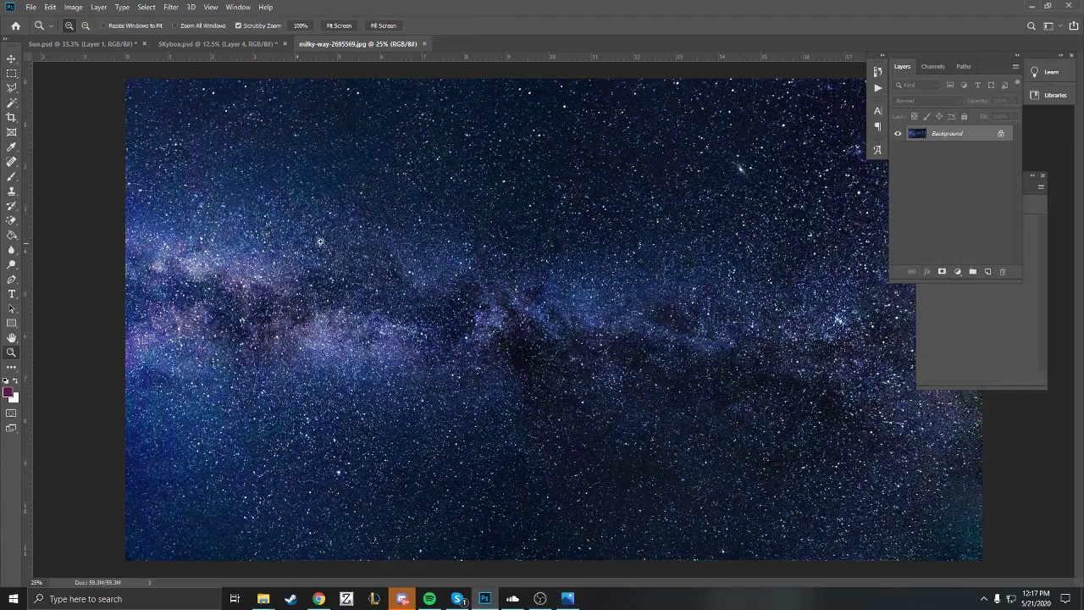
{"action": "left_click", "coordinate": [365, 211], "text": "alt"}
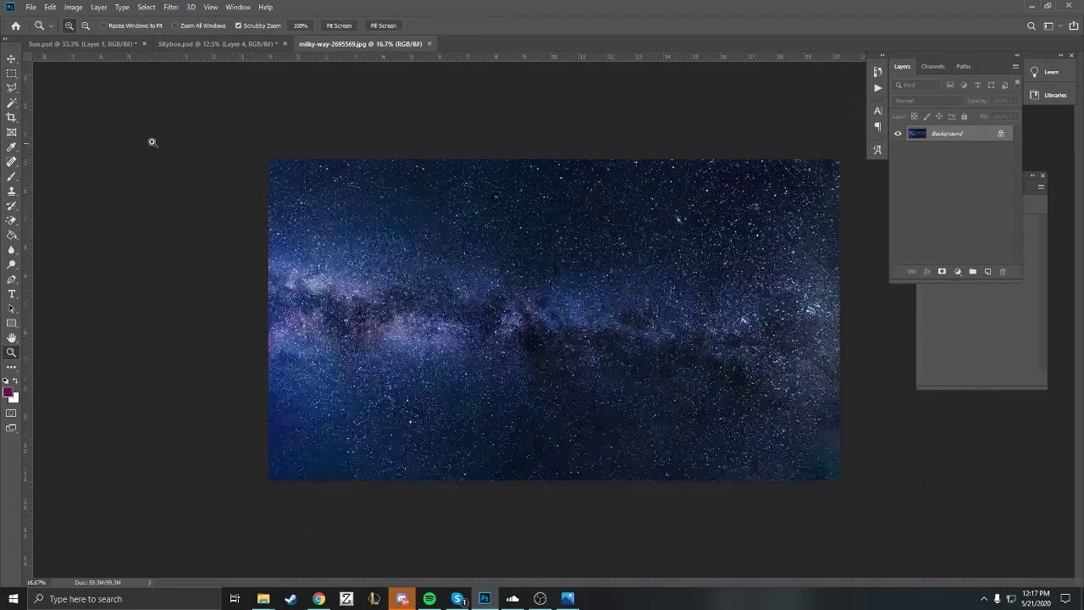
{"action": "left_click", "coordinate": [12, 74]}
{"action": "left_click_drag", "start_coordinate": [268, 159], "coordinate": [881, 512]}
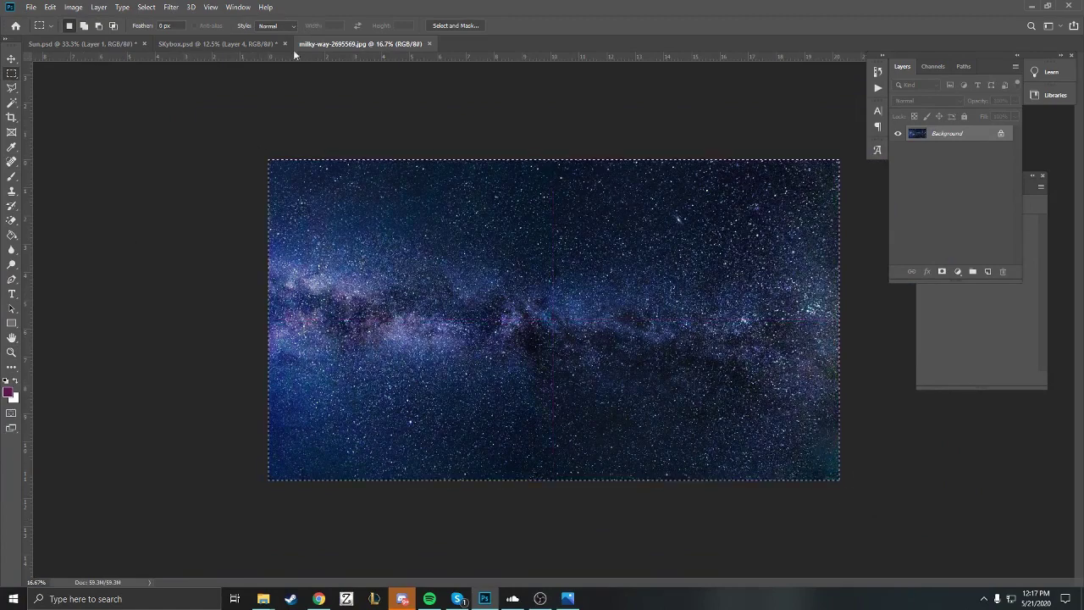
{"action": "left_click", "coordinate": [50, 8]}
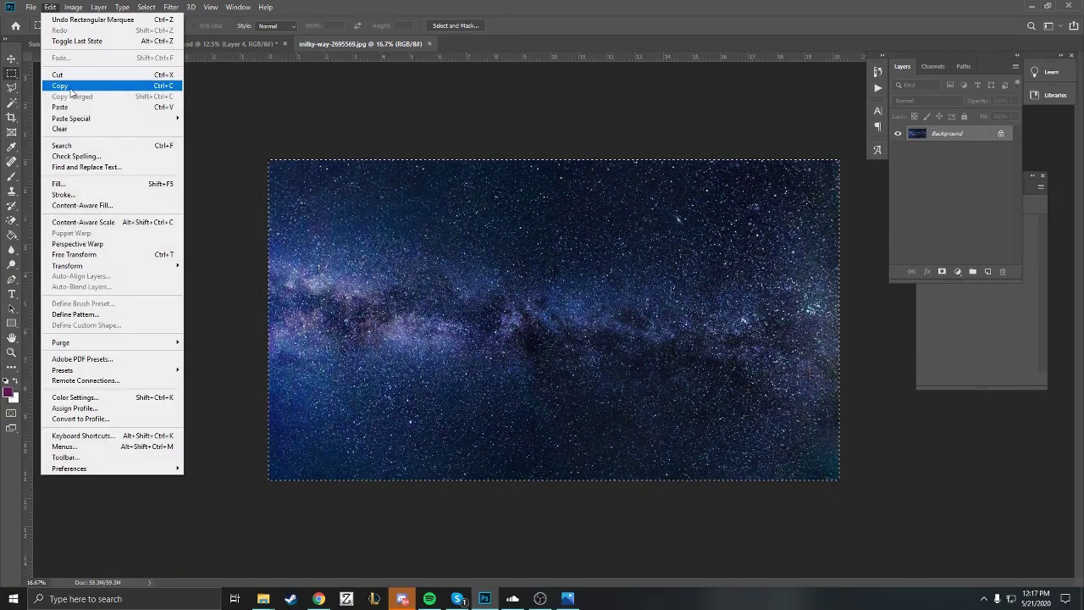
{"action": "left_click", "coordinate": [68, 86]}
{"action": "left_click", "coordinate": [225, 43]}
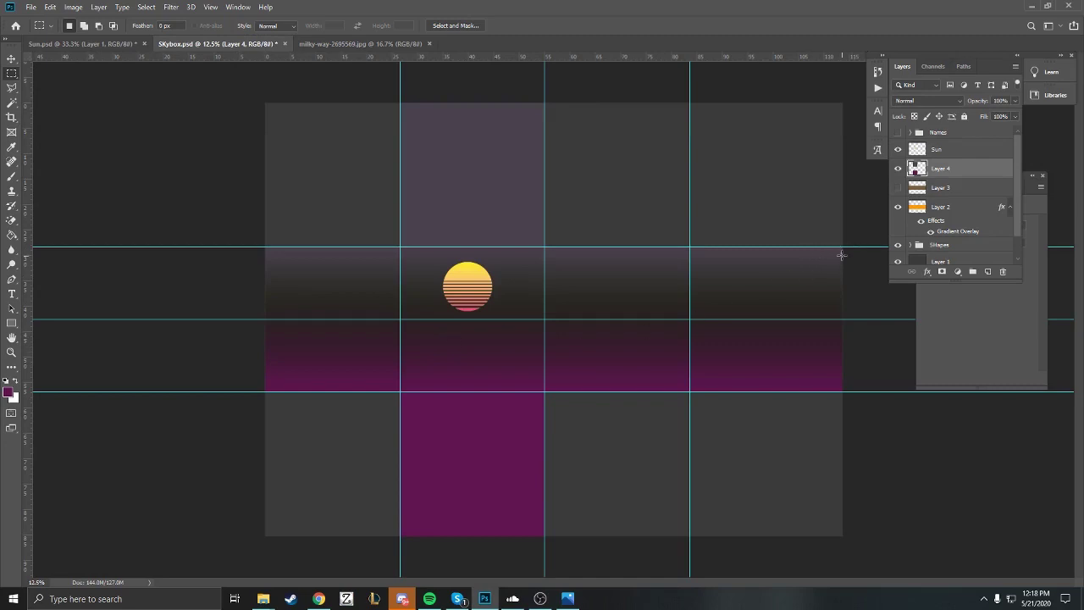
Paste the milky-way photo as Layer 5, scaled to about 60% over the left and front horizon cells
{"action": "left_click", "coordinate": [979, 211]}
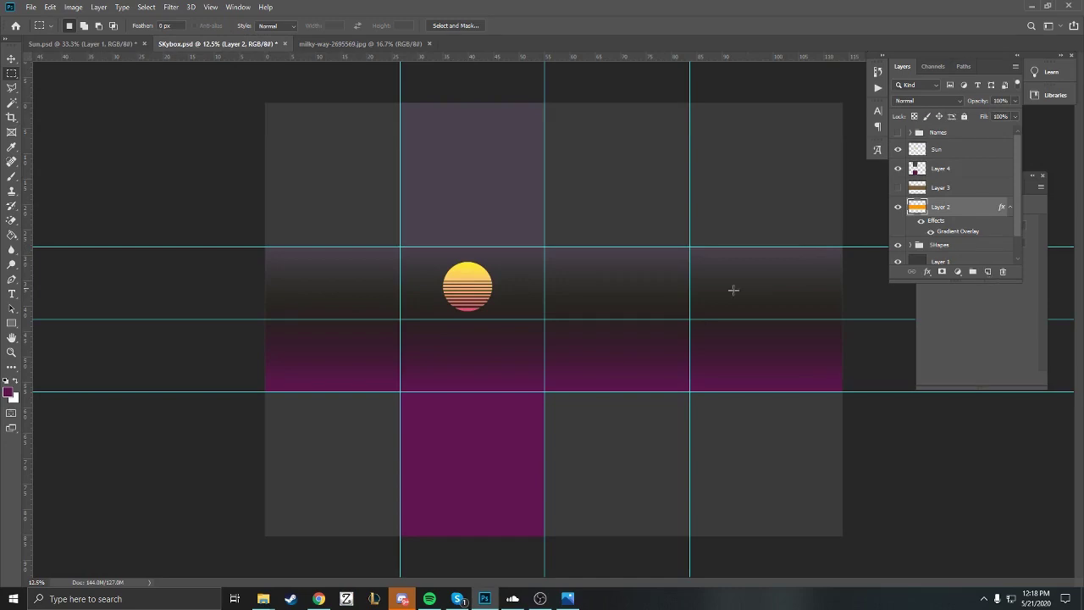
{"action": "key", "text": "ctrl+v"}
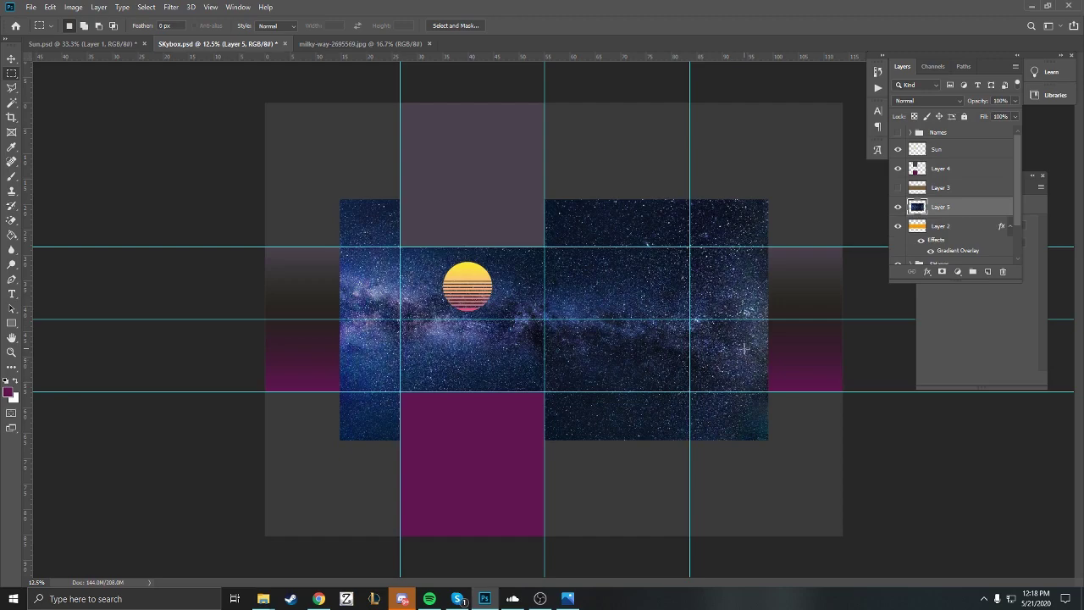
{"action": "right_click", "coordinate": [743, 348]}
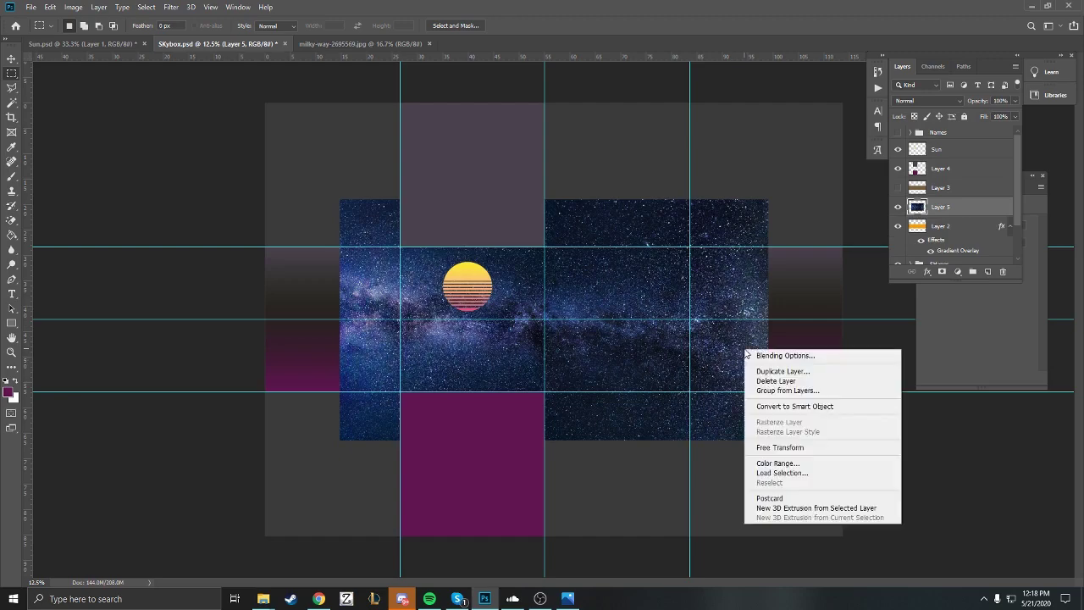
{"action": "left_click", "coordinate": [798, 447]}
{"action": "left_click_drag", "start_coordinate": [767, 200], "coordinate": [597, 333]}
{"action": "left_click_drag", "start_coordinate": [558, 385], "coordinate": [486, 336]}
{"action": "left_click_drag", "start_coordinate": [508, 255], "coordinate": [522, 248]}
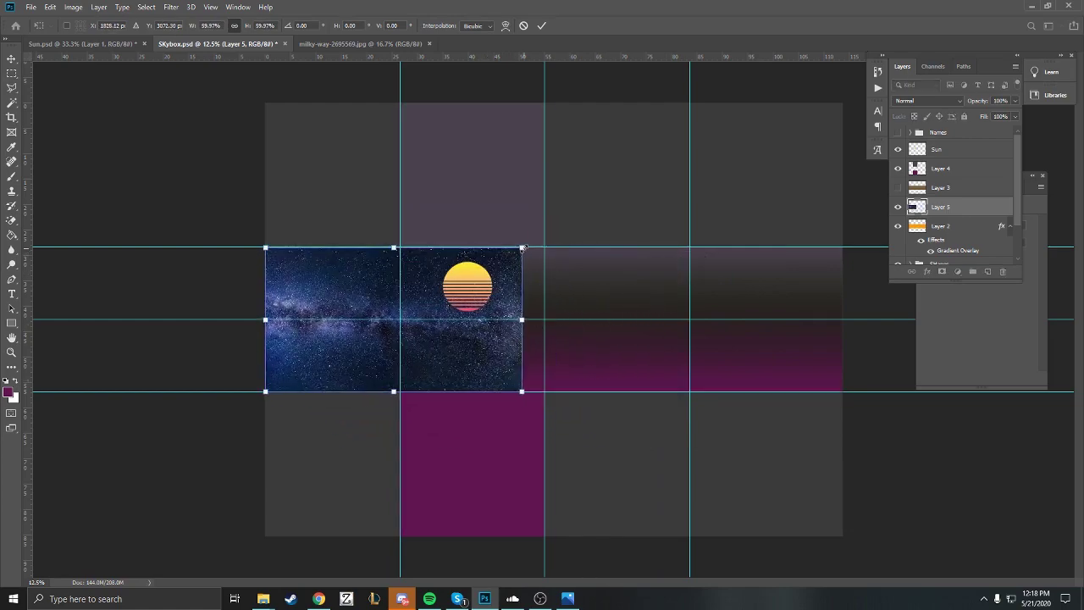
{"action": "left_click", "coordinate": [12, 73]}
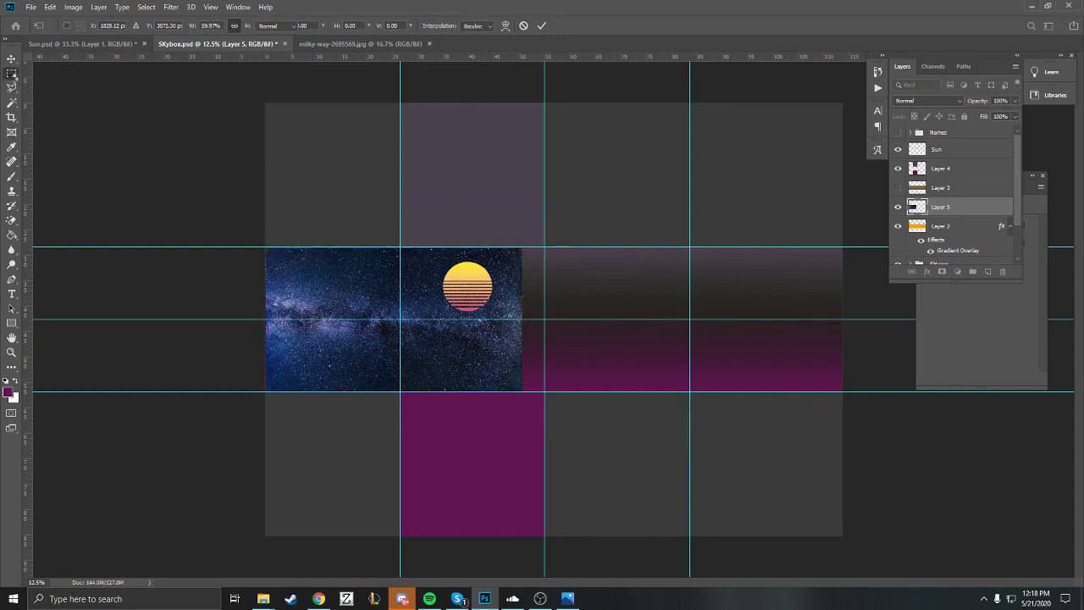
Switch Layer 5's starfield to Color Dodge blending, then select the Move tool
{"action": "double_click", "coordinate": [981, 214]}
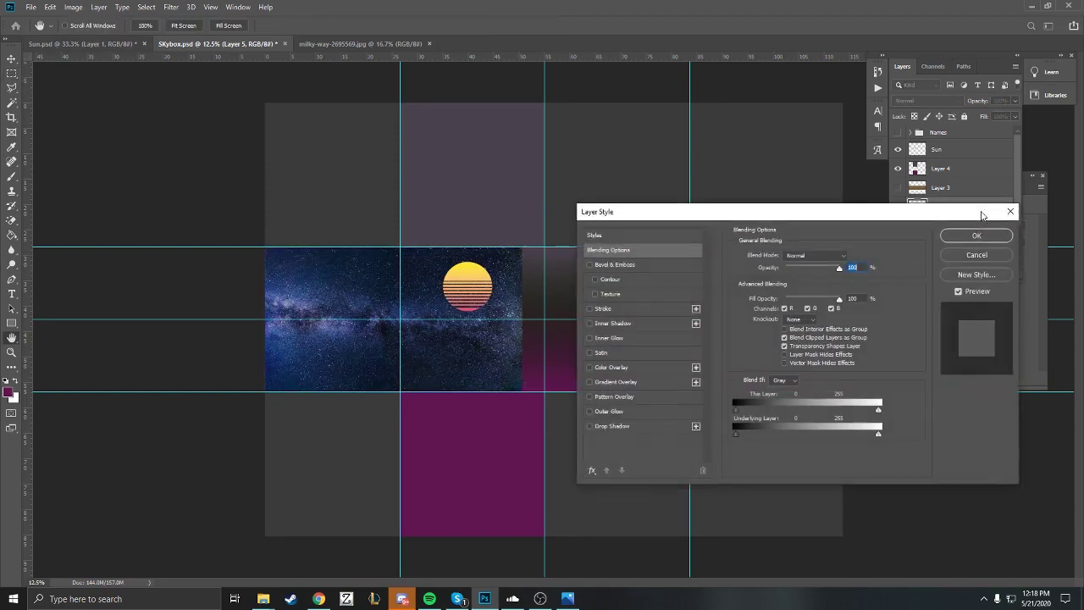
{"action": "left_click", "coordinate": [987, 254]}
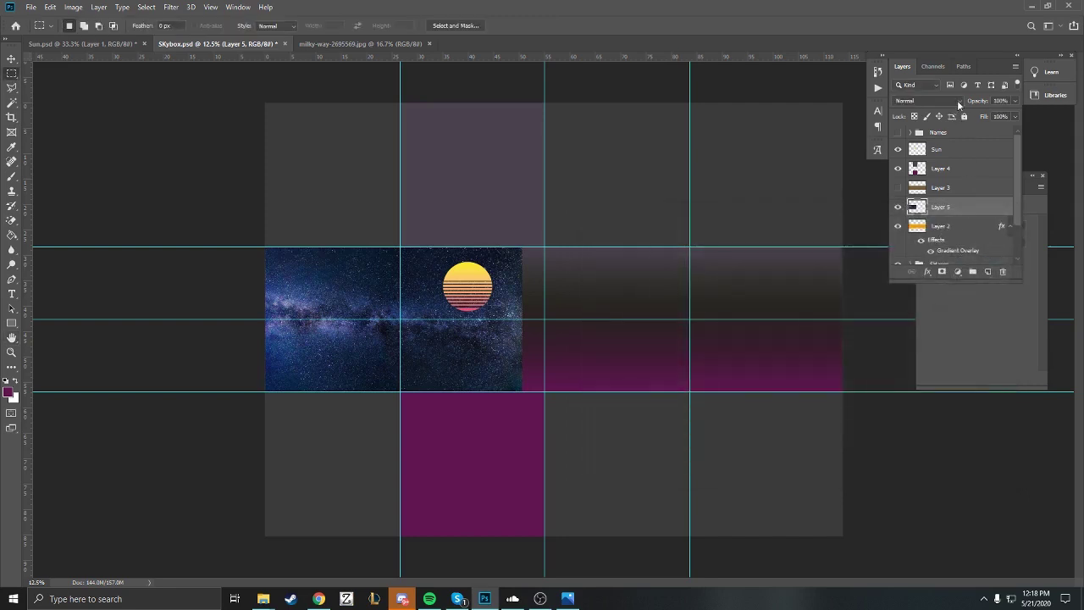
{"action": "left_click", "coordinate": [959, 100]}
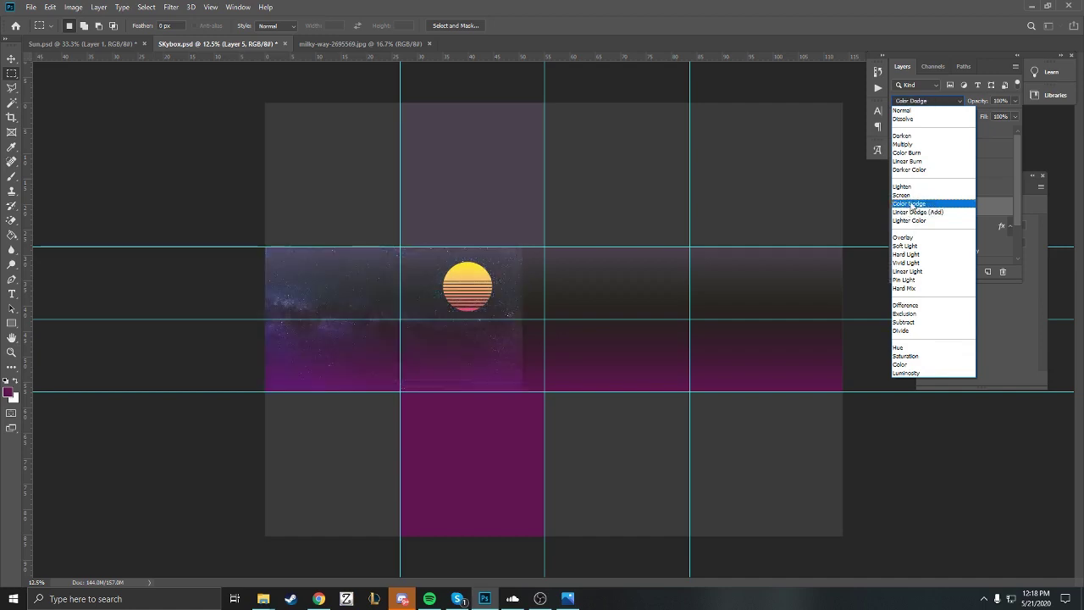
{"action": "left_click", "coordinate": [911, 205]}
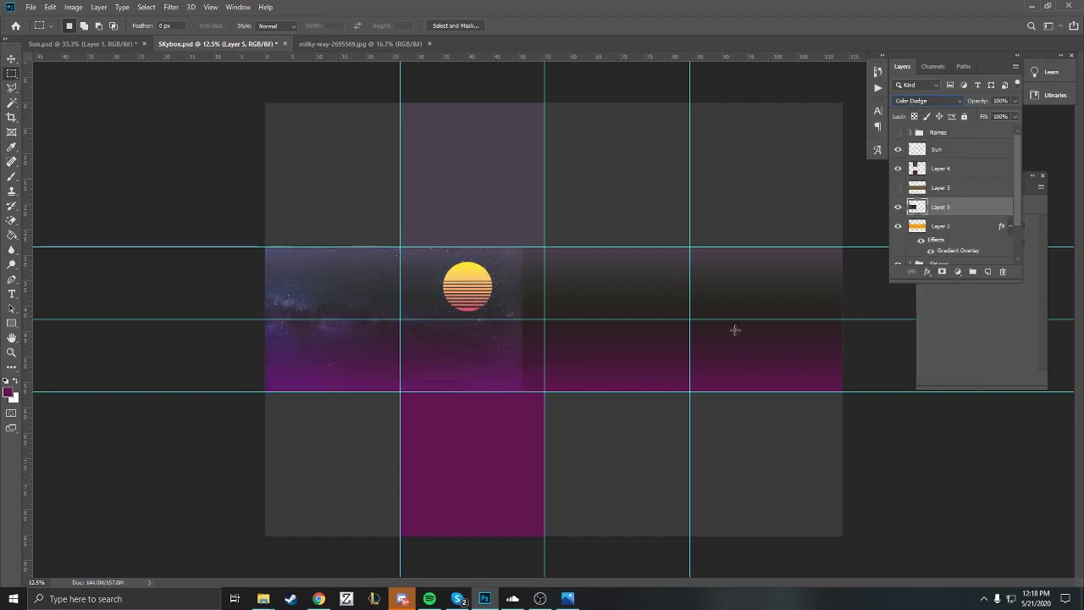
{"action": "left_click", "coordinate": [508, 308]}
{"action": "key", "text": "v"}
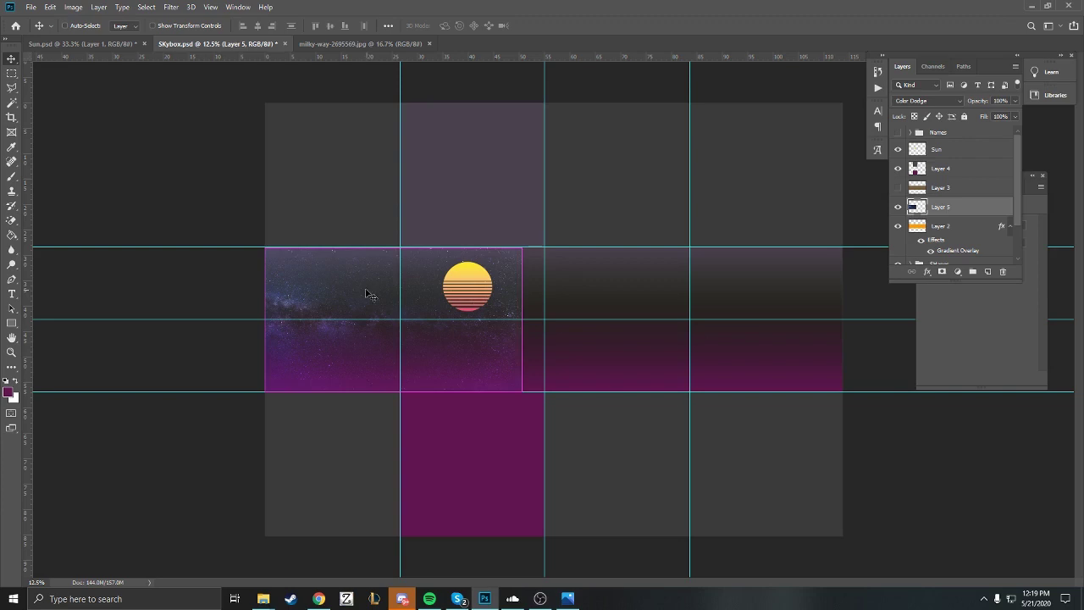
Duplicate the starfield twice to the right and select all three starfield layers
{"action": "left_click_drag", "start_coordinate": [366, 292], "coordinate": [622, 291]}
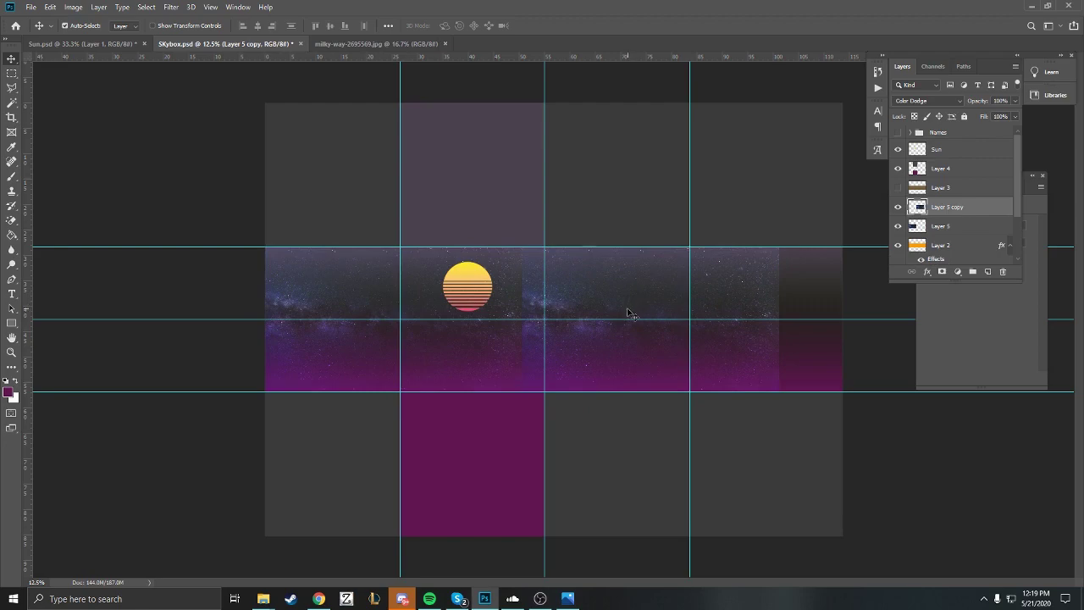
{"action": "left_click_drag", "start_coordinate": [624, 305], "coordinate": [878, 305]}
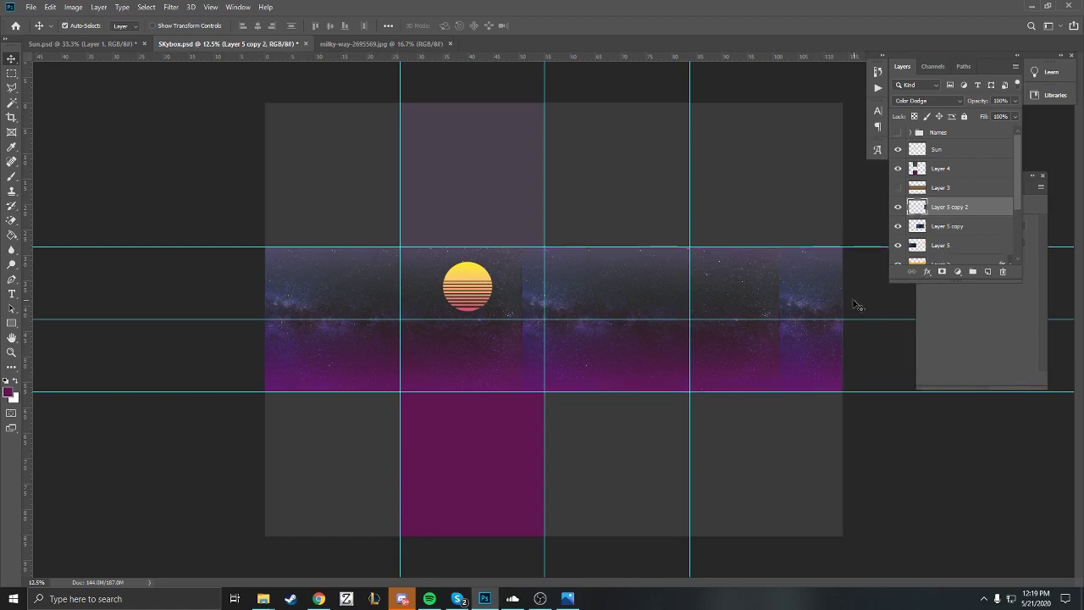
{"action": "left_click", "coordinate": [957, 227], "text": "shift"}
{"action": "left_click", "coordinate": [965, 244], "text": "shift"}
Merge the three starfield layers into Layer 5 copy 2 and set it to Color Dodge
{"action": "right_click", "coordinate": [964, 244]}
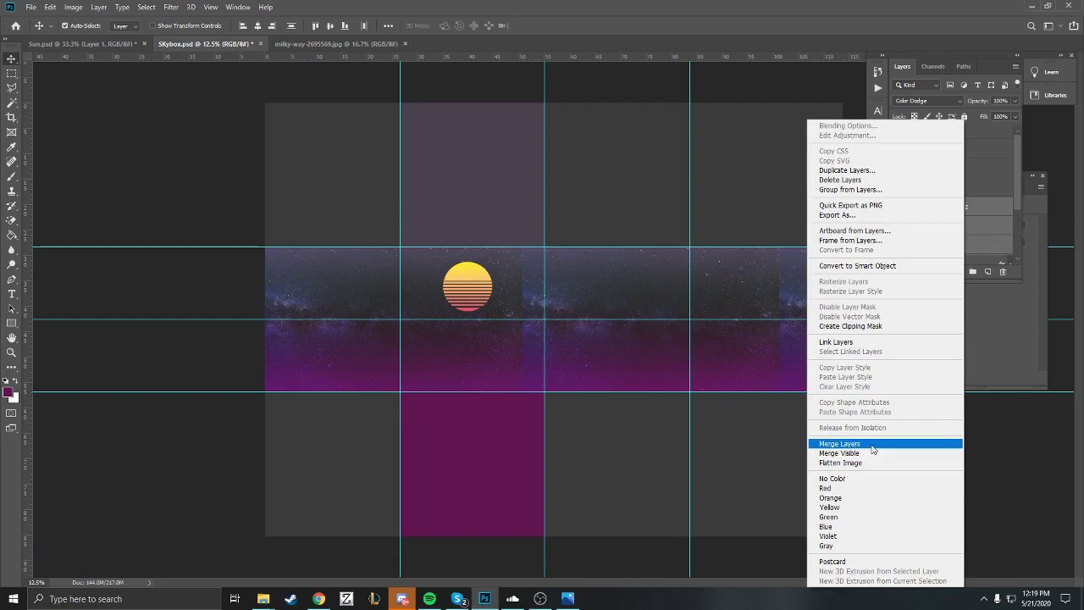
{"action": "left_click", "coordinate": [875, 444]}
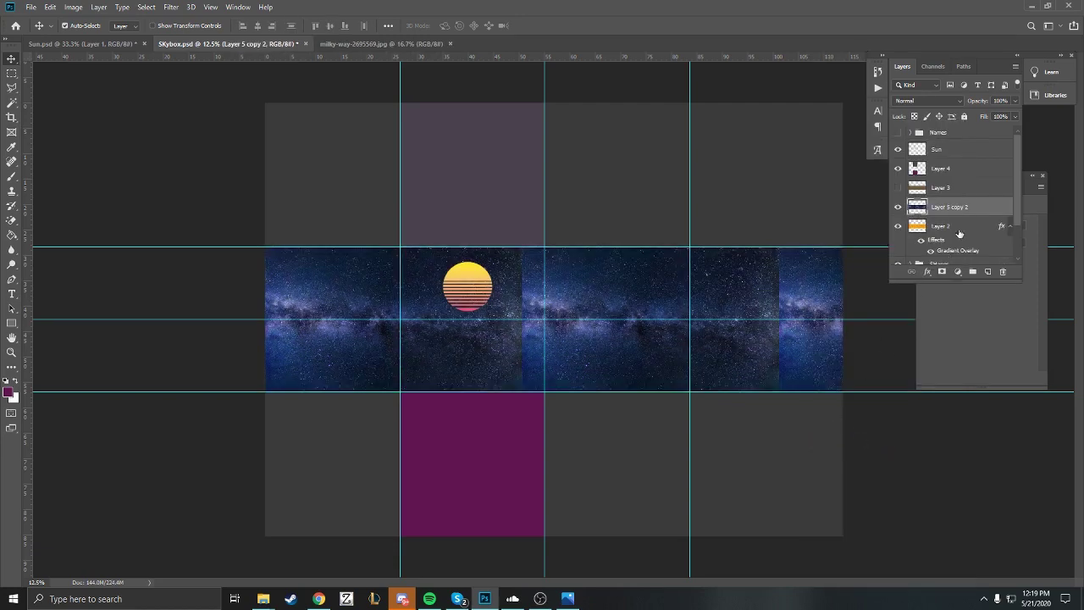
{"action": "left_click", "coordinate": [953, 101]}
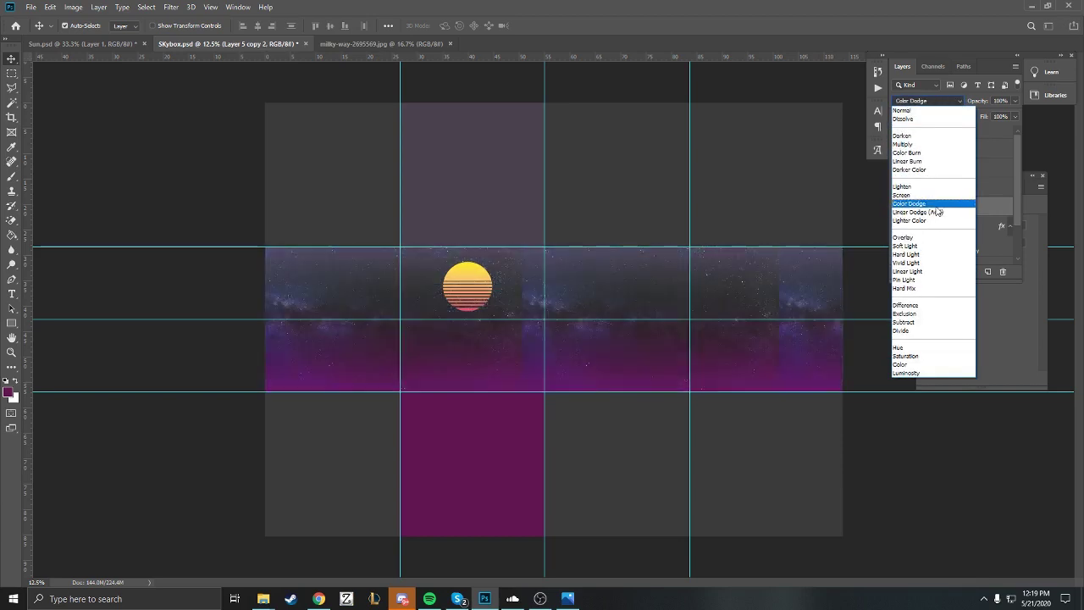
{"action": "left_click", "coordinate": [935, 207]}
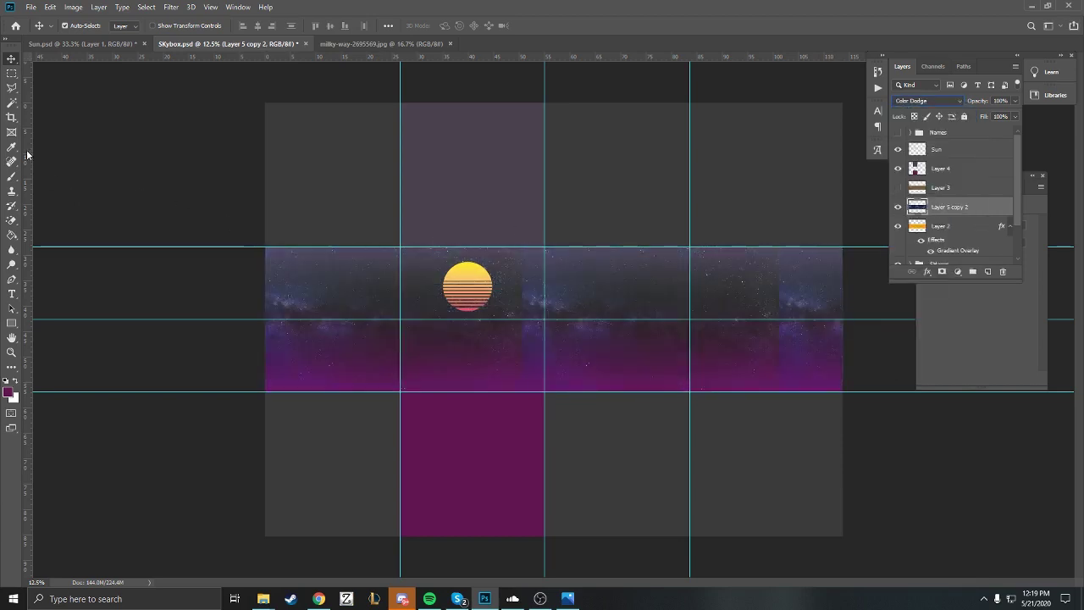
Pick the Clone Stamp tool with a 401 px Soft Round brush
{"action": "left_click", "coordinate": [13, 192]}
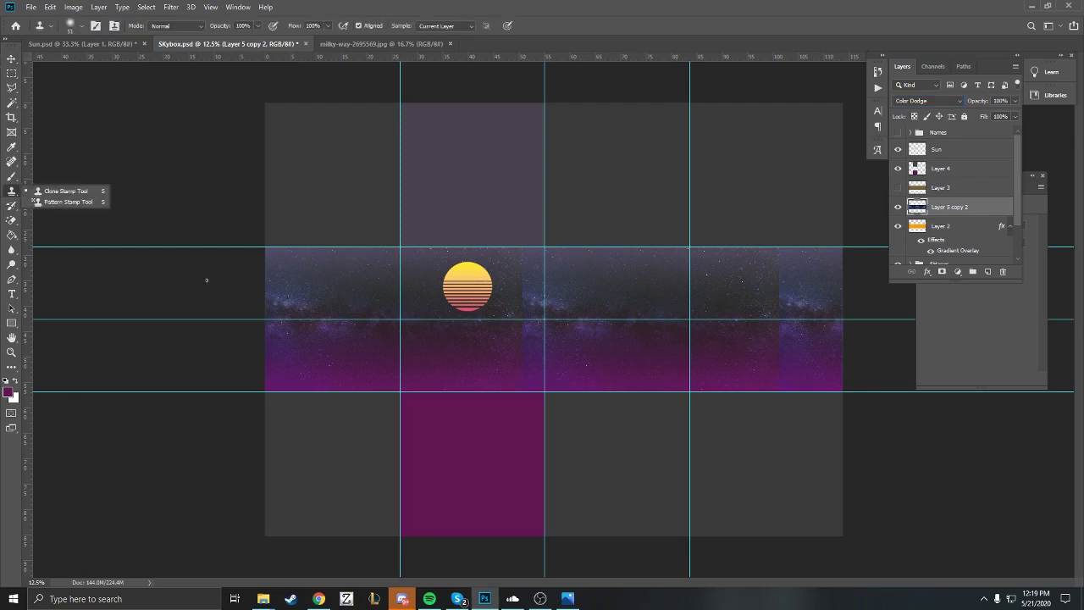
{"action": "right_click", "coordinate": [437, 337]}
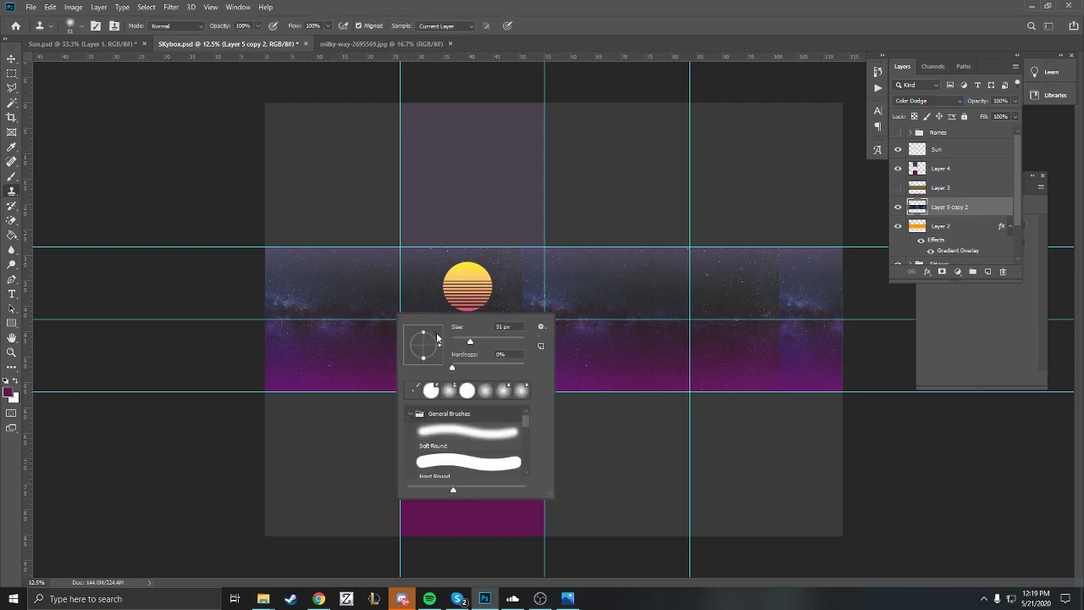
{"action": "left_click", "coordinate": [497, 342]}
{"action": "left_click", "coordinate": [514, 340]}
{"action": "left_click", "coordinate": [456, 434]}
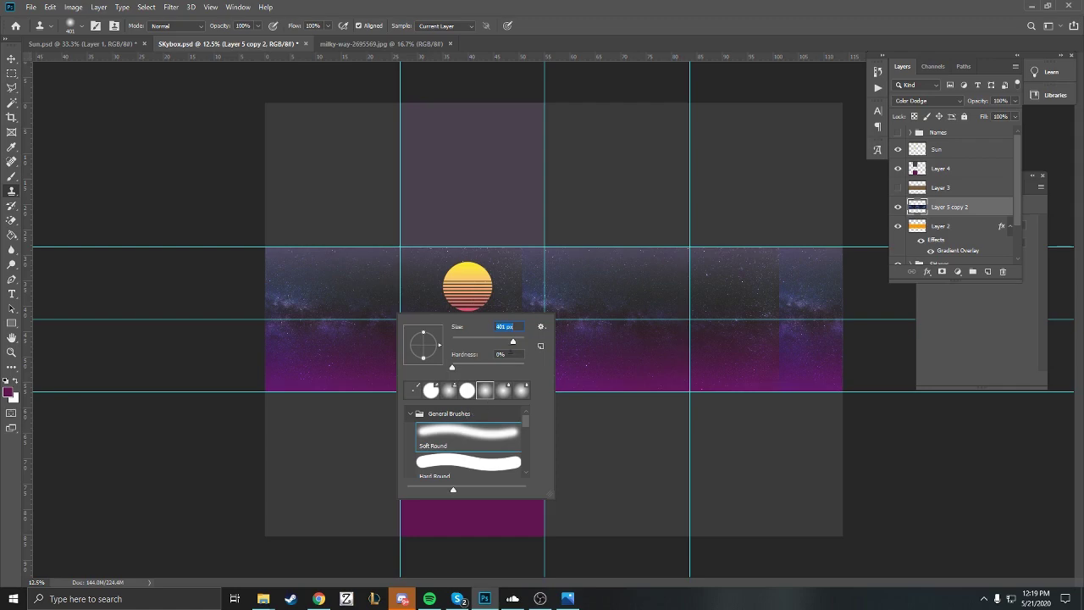
Sample the starfield sky and clone over the left tile seam, undoing a stray bluish dab
{"action": "left_click", "coordinate": [378, 303]}
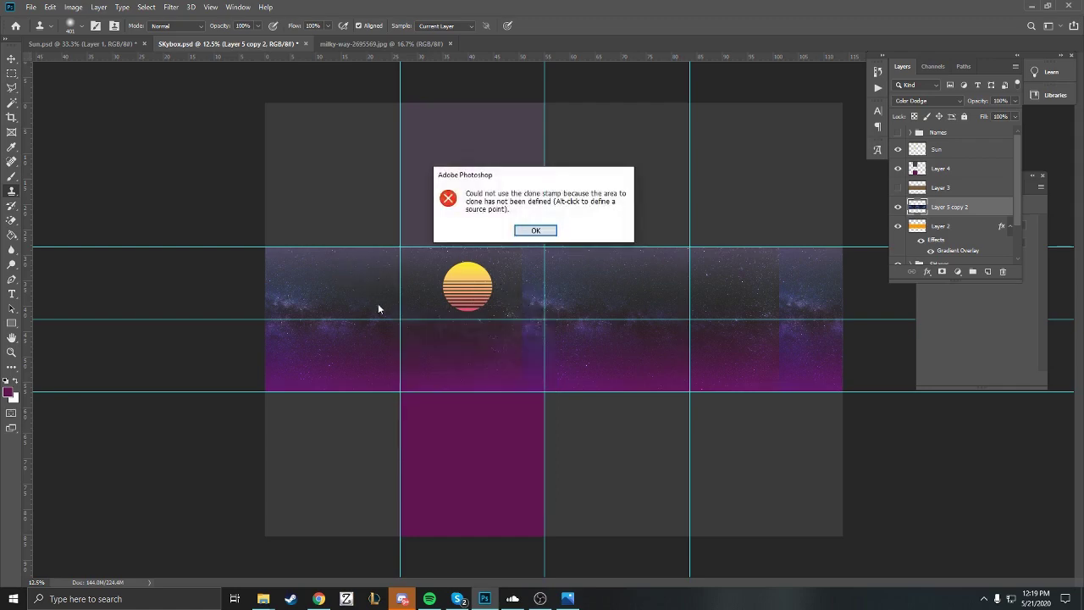
{"action": "left_click", "coordinate": [533, 232]}
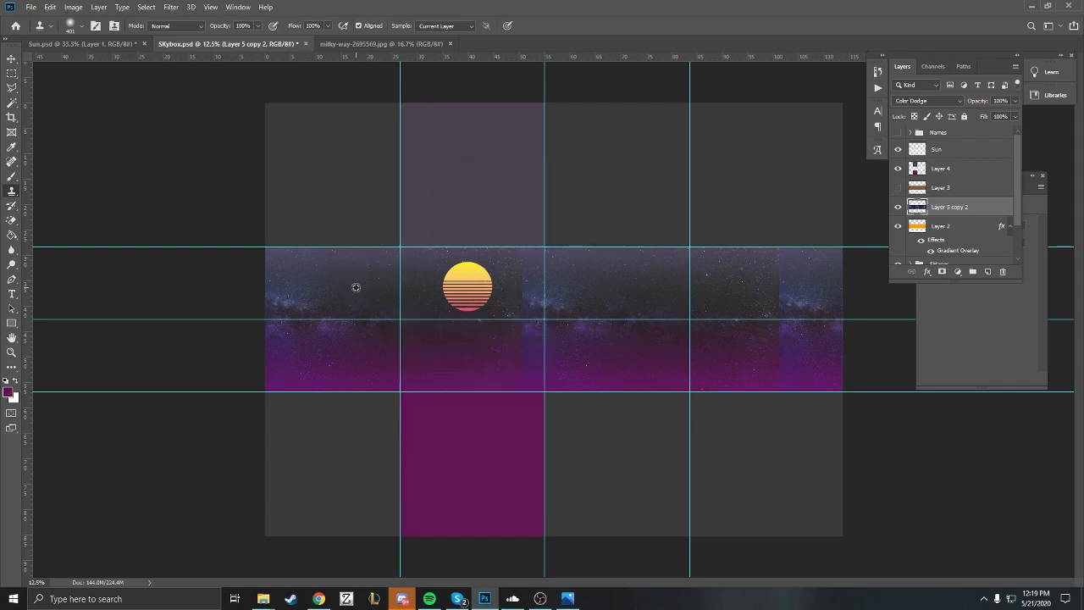
{"action": "left_click", "coordinate": [356, 287], "text": "alt"}
{"action": "mouse_move", "coordinate": [523, 280]}
{"action": "left_mouse_down"}
{"action": "mouse_move", "coordinate": [523, 262]}
{"action": "mouse_move", "coordinate": [514, 355]}
{"action": "mouse_move", "coordinate": [503, 356]}
{"action": "mouse_move", "coordinate": [506, 305]}
{"action": "mouse_move", "coordinate": [493, 303]}
{"action": "mouse_move", "coordinate": [508, 322]}
{"action": "left_mouse_up"}
{"action": "left_click", "coordinate": [658, 279]}
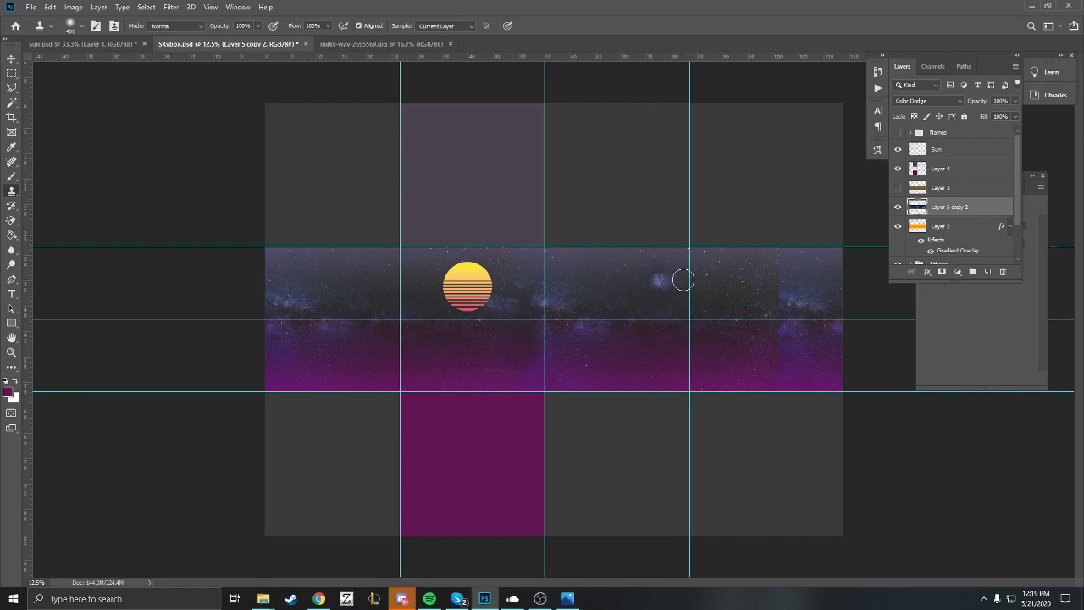
{"action": "key", "text": "ctrl+z"}
Clone sky over the right-hand bluish seam column and smooth the seam in the lower purple band
{"action": "left_click", "coordinate": [663, 280], "text": "alt"}
{"action": "left_click", "coordinate": [780, 264]}
{"action": "mouse_move", "coordinate": [780, 265]}
{"action": "left_mouse_down"}
{"action": "mouse_move", "coordinate": [796, 317]}
{"action": "mouse_move", "coordinate": [820, 322]}
{"action": "mouse_move", "coordinate": [774, 346]}
{"action": "mouse_move", "coordinate": [786, 363]}
{"action": "mouse_move", "coordinate": [768, 373]}
{"action": "mouse_move", "coordinate": [786, 259]}
{"action": "mouse_move", "coordinate": [768, 280]}
{"action": "mouse_move", "coordinate": [795, 358]}
{"action": "mouse_move", "coordinate": [765, 373]}
{"action": "left_mouse_up"}
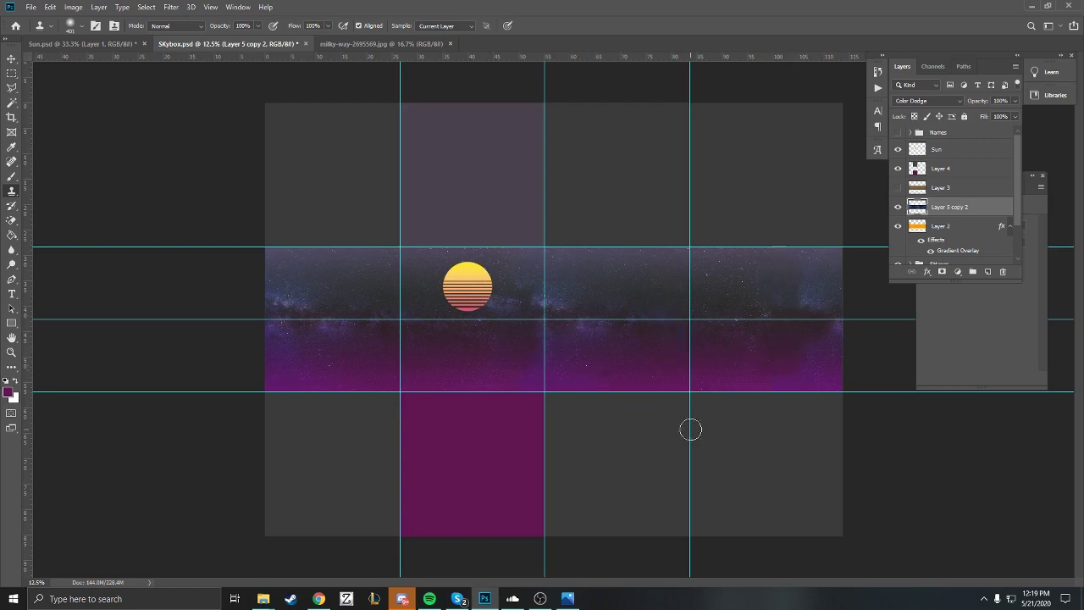
{"action": "left_click", "coordinate": [426, 373], "text": "alt"}
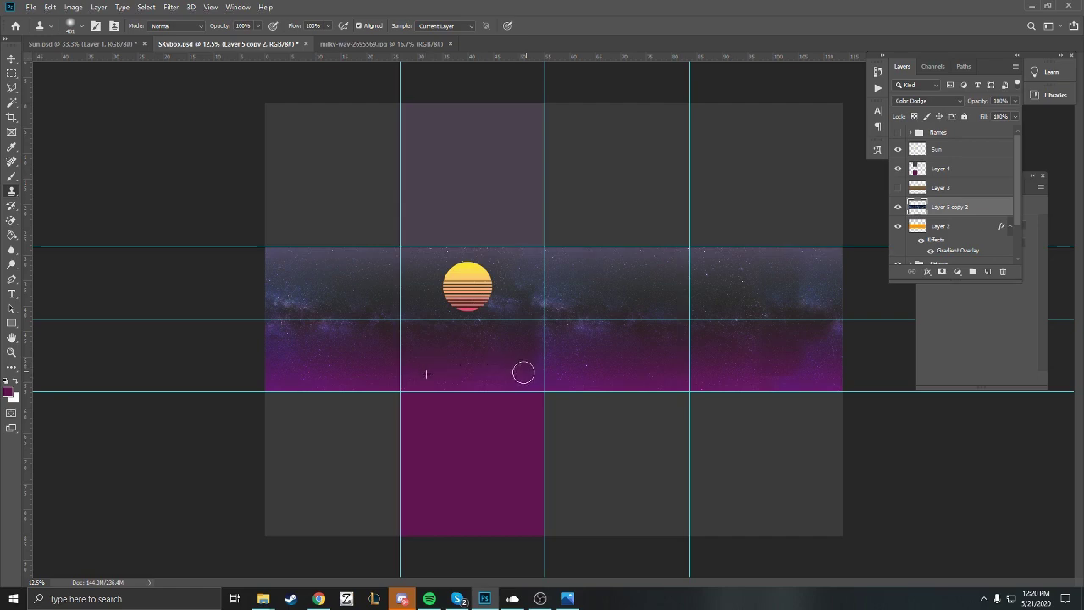
{"action": "left_click_drag", "start_coordinate": [524, 372], "coordinate": [536, 375]}
Paste the milky-way image as a new layer, move it up and place it just under Sun
{"action": "left_click", "coordinate": [11, 73]}
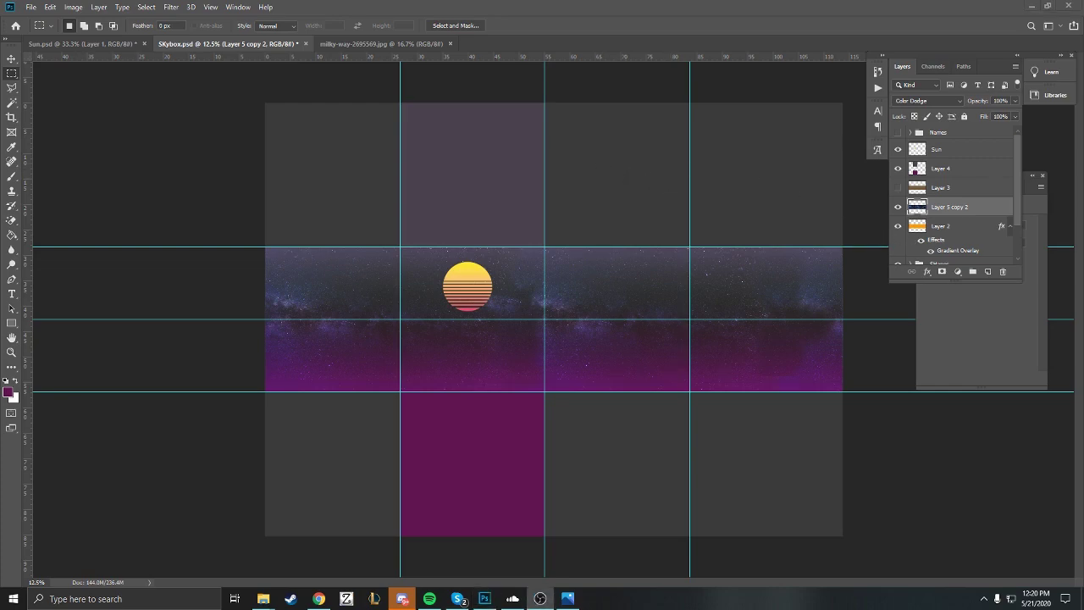
{"action": "key", "text": "ctrl+v"}
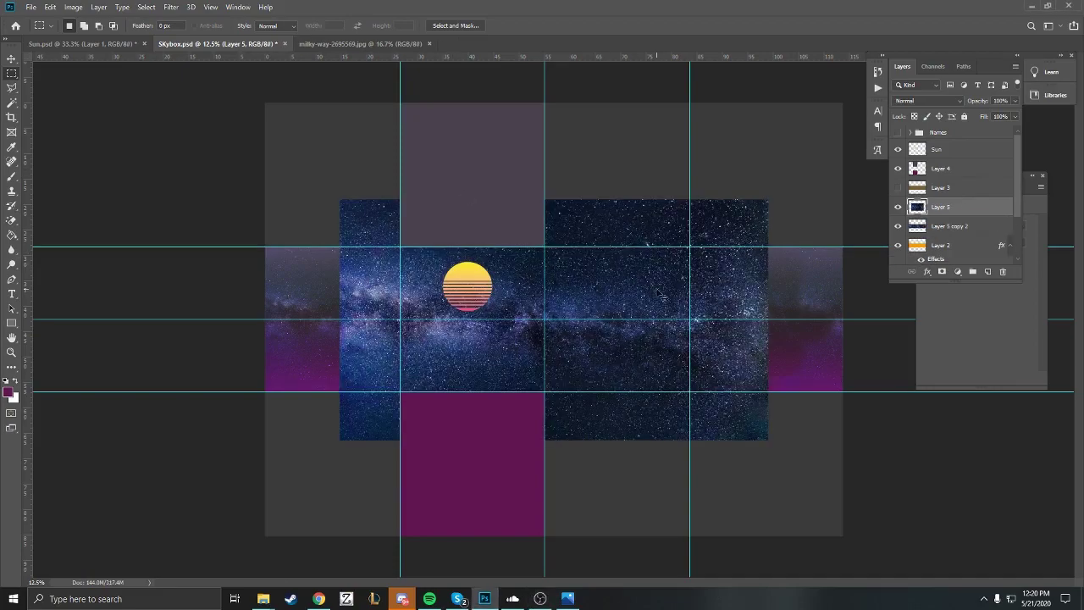
{"action": "left_click_drag", "start_coordinate": [662, 297], "coordinate": [628, 200]}
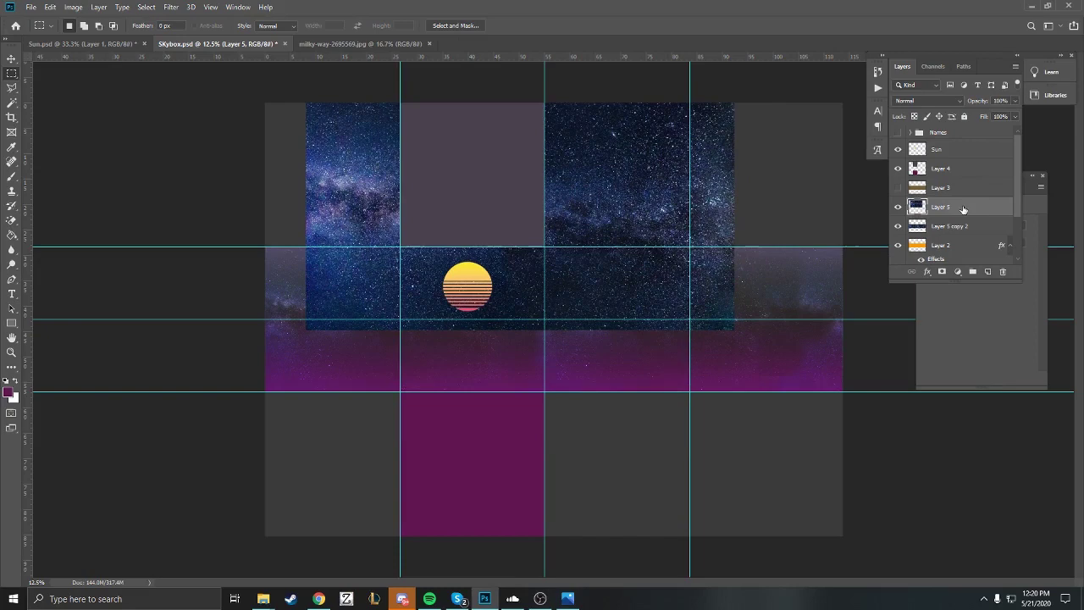
{"action": "left_click_drag", "start_coordinate": [963, 209], "coordinate": [963, 160]}
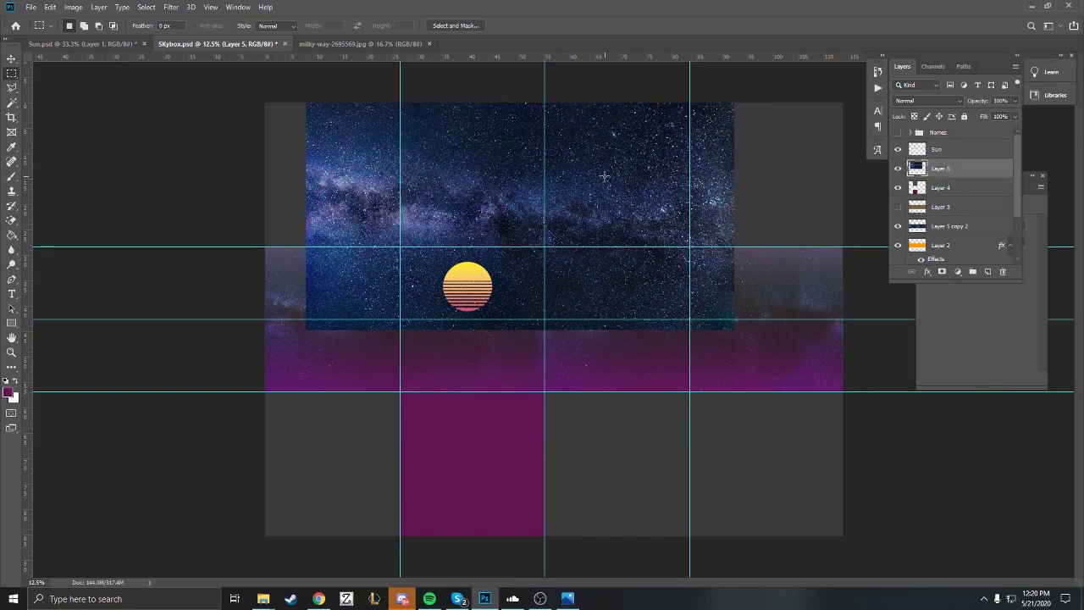
Free Transform the star image to about 60% and position it over the top face
{"action": "right_click", "coordinate": [647, 204]}
{"action": "left_click", "coordinate": [696, 307]}
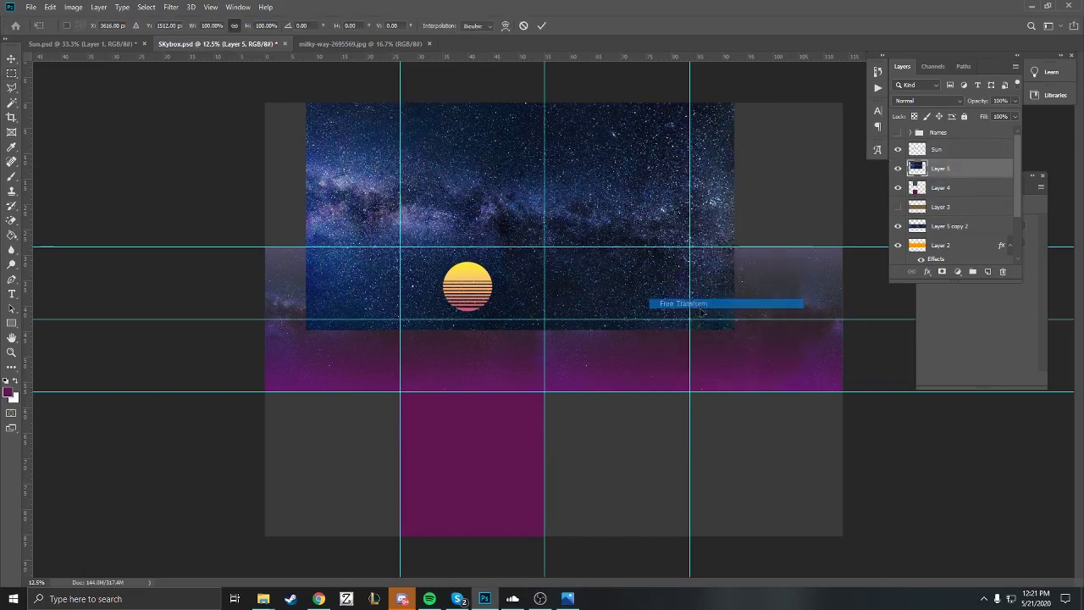
{"action": "left_click_drag", "start_coordinate": [735, 333], "coordinate": [511, 253]}
{"action": "left_click_drag", "start_coordinate": [512, 195], "coordinate": [573, 194]}
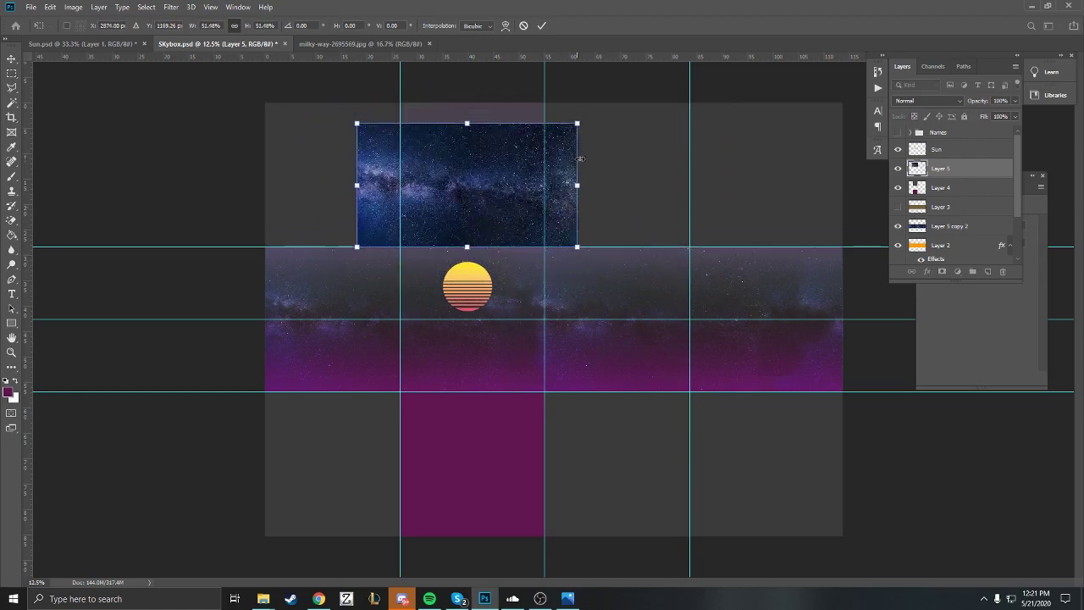
{"action": "left_click_drag", "start_coordinate": [580, 124], "coordinate": [623, 116]}
{"action": "left_click", "coordinate": [12, 72]}
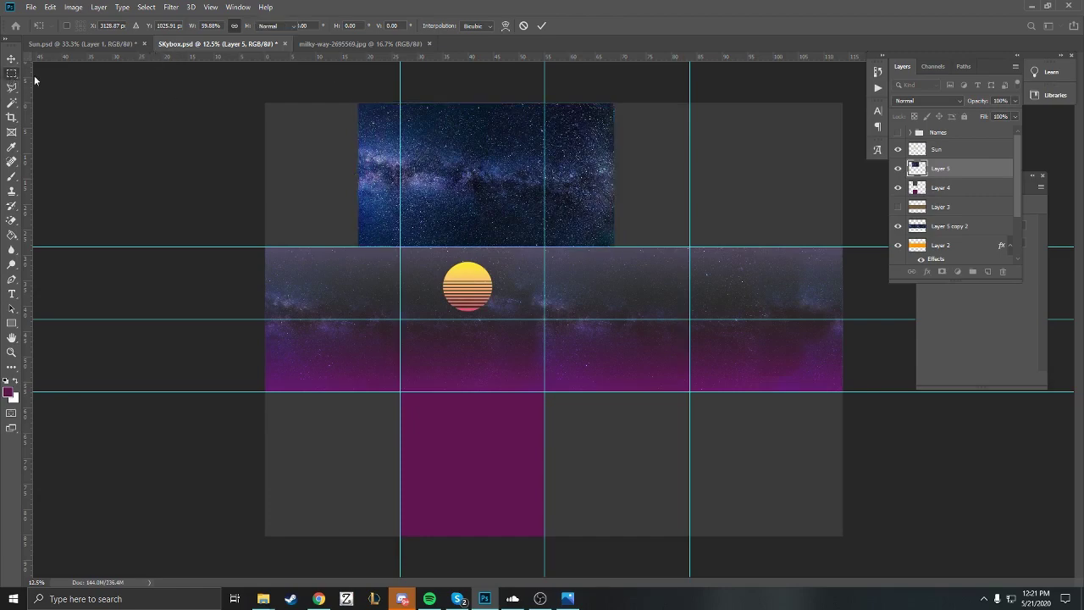
Clip Layer 5's stars to the top face column, blend in Color Dodge, and lower opacity to 29%
{"action": "right_click", "coordinate": [985, 169]}
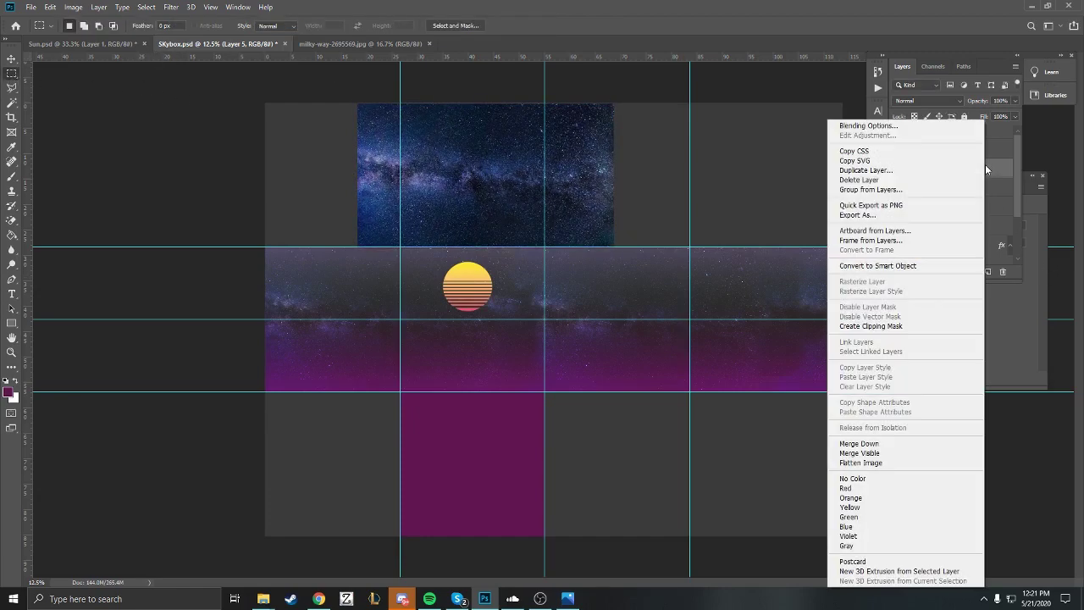
{"action": "left_click", "coordinate": [914, 331]}
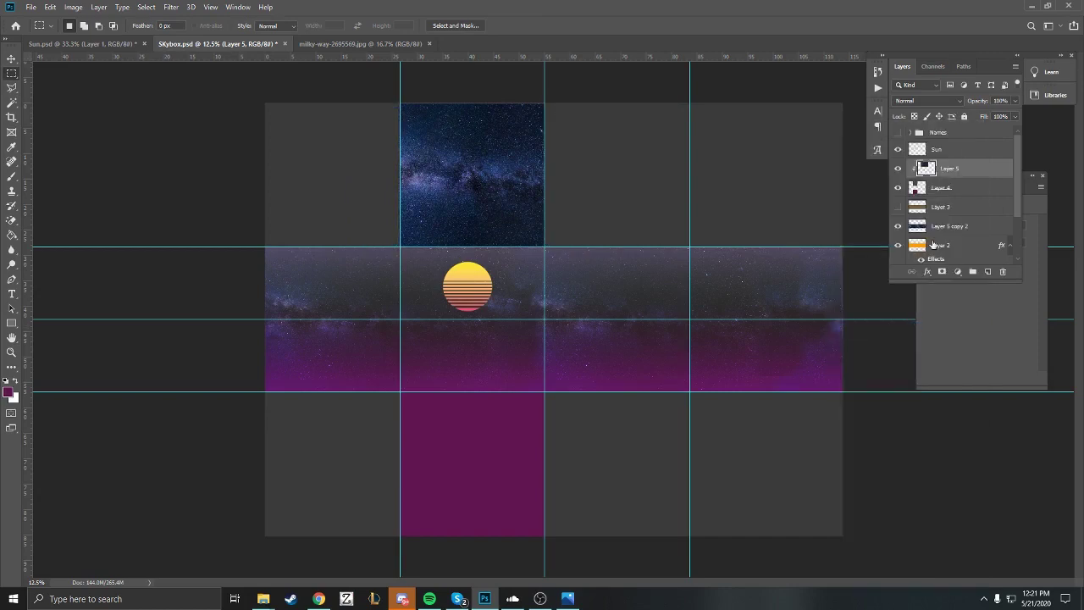
{"action": "left_click", "coordinate": [959, 100]}
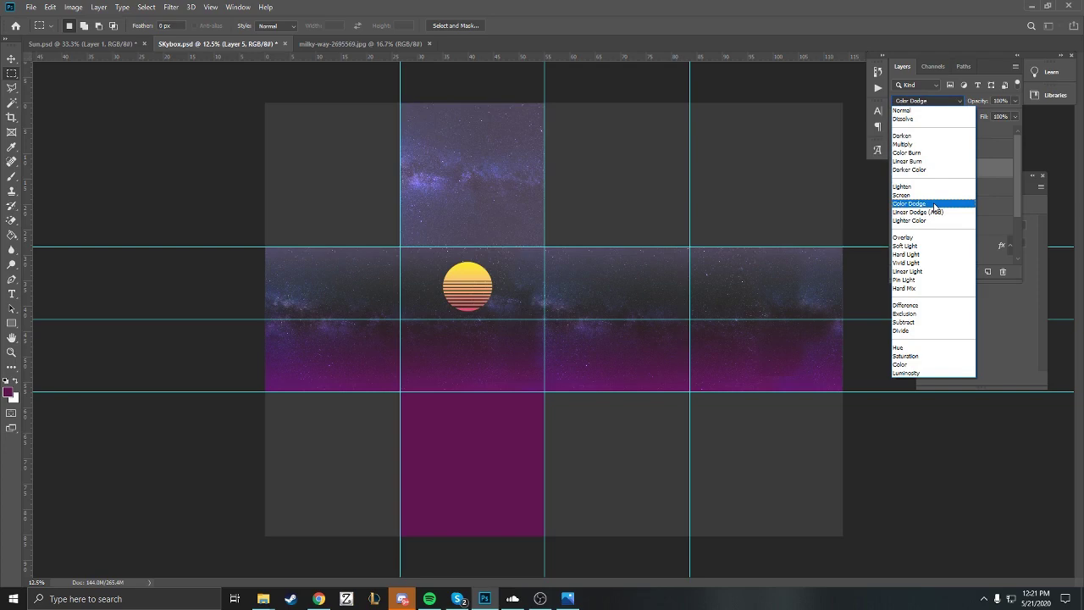
{"action": "left_click", "coordinate": [935, 205]}
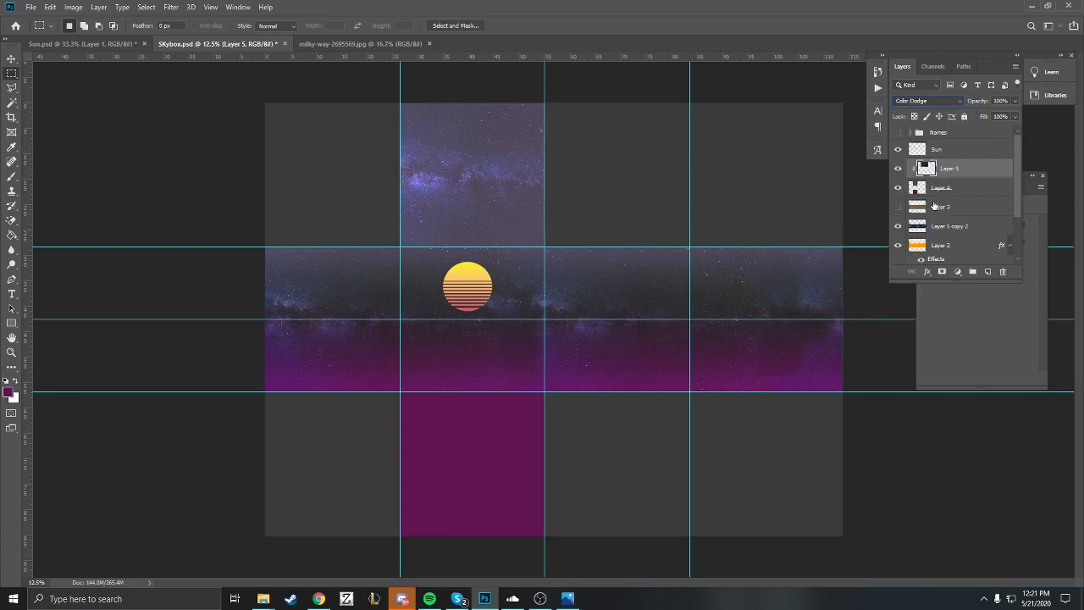
{"action": "left_click", "coordinate": [1016, 102]}
{"action": "left_click_drag", "start_coordinate": [996, 119], "coordinate": [994, 117]}
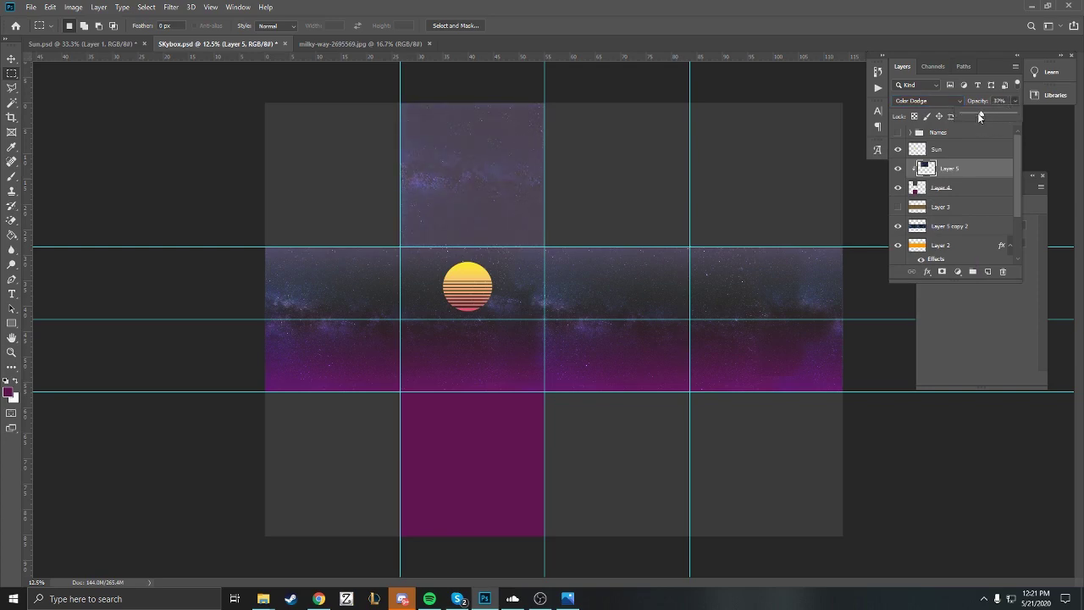
{"action": "left_click", "coordinate": [811, 189]}
Paste the milky-way image again and Free Transform it down onto the bottom face
{"action": "key", "text": "ctrl+v"}
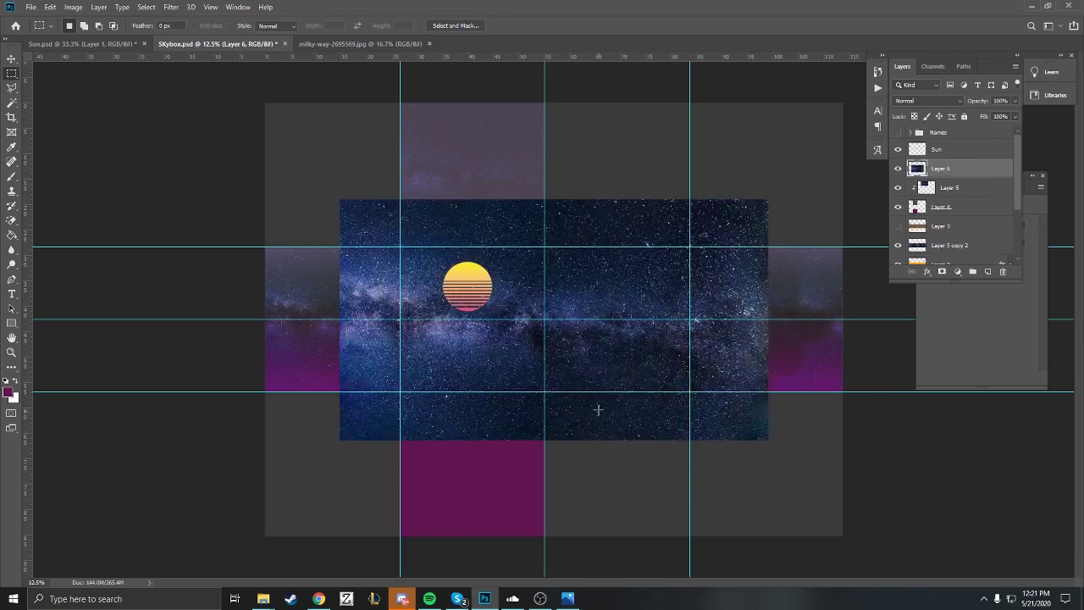
{"action": "right_click", "coordinate": [608, 393]}
{"action": "left_click", "coordinate": [642, 485]}
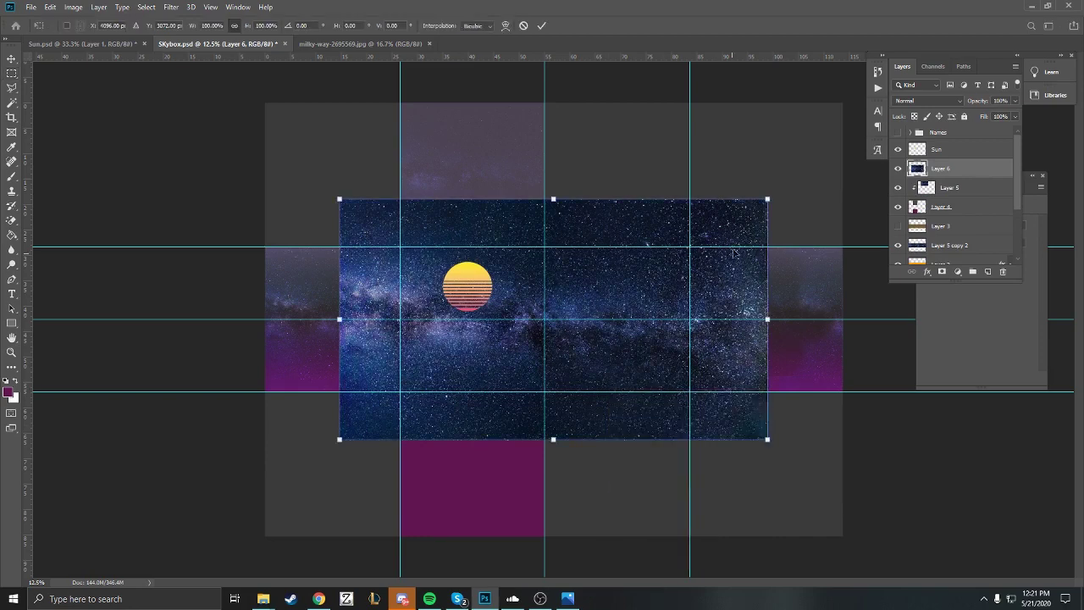
{"action": "left_click_drag", "start_coordinate": [767, 197], "coordinate": [622, 395]}
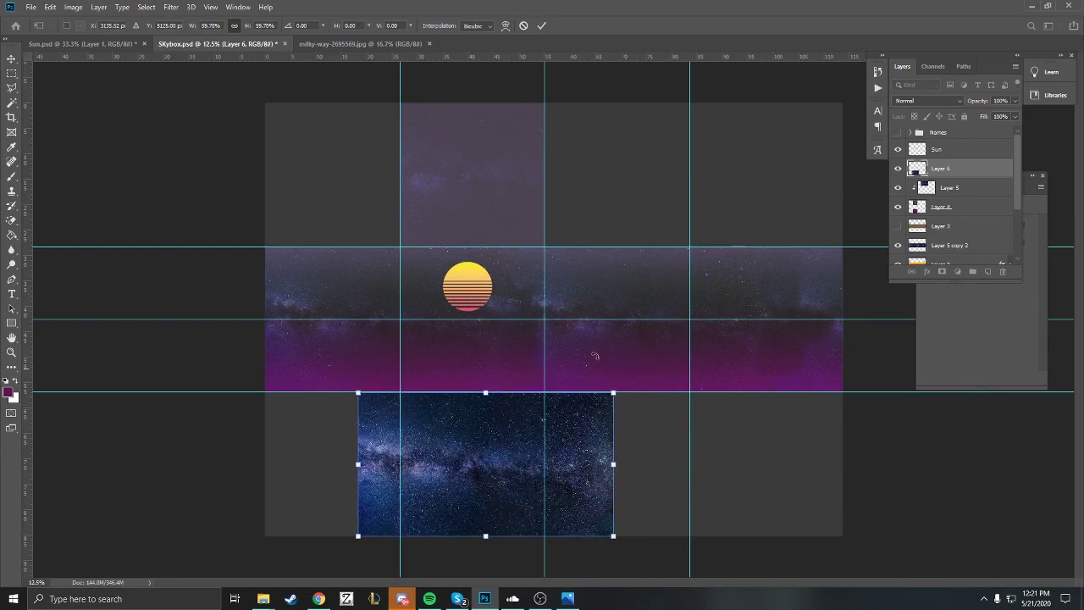
{"action": "left_click", "coordinate": [11, 75]}
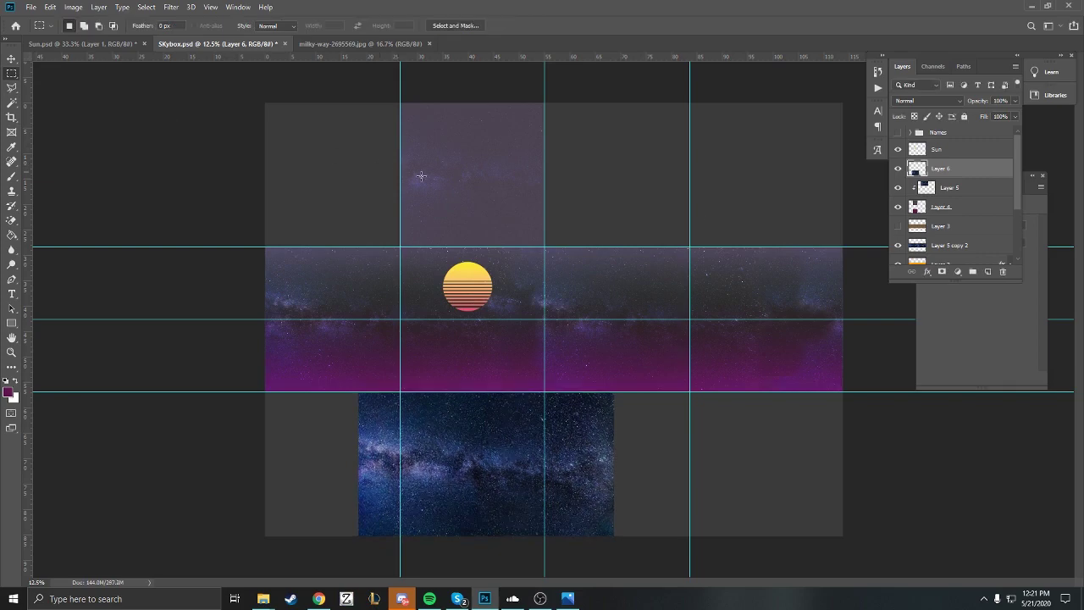
Clip Layer 6 to the bottom face column, set Color Dodge, and lower its fill to 50%
{"action": "right_click", "coordinate": [976, 175]}
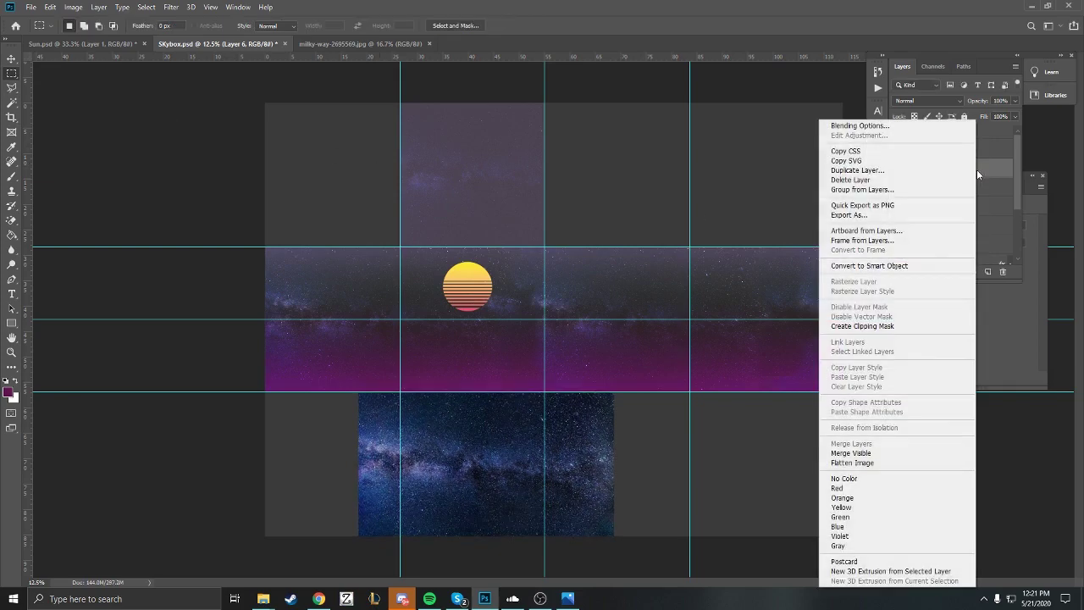
{"action": "left_click", "coordinate": [898, 327]}
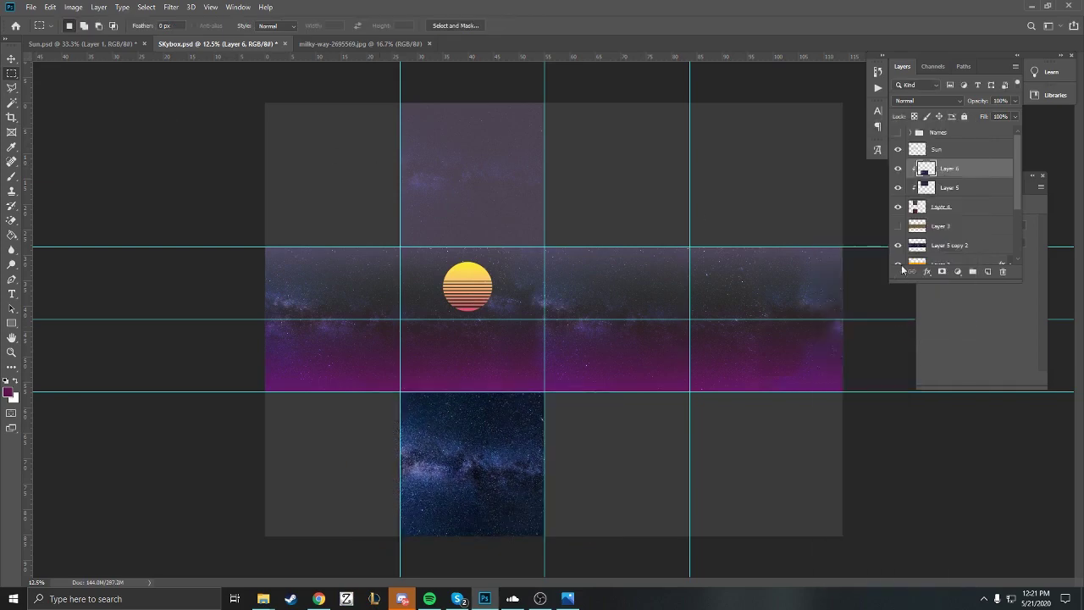
{"action": "left_click", "coordinate": [963, 101]}
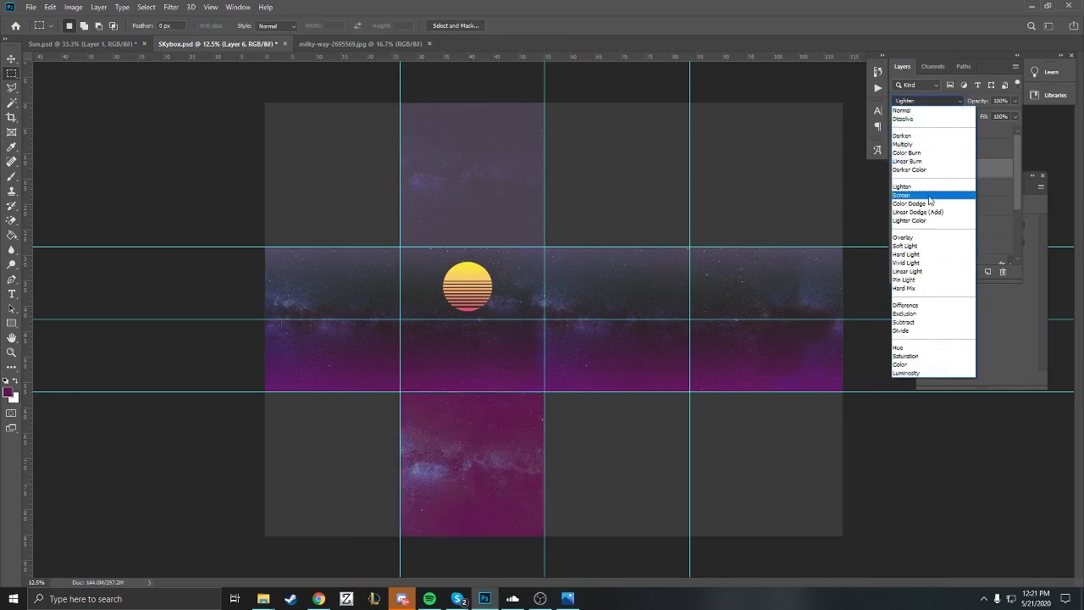
{"action": "left_click", "coordinate": [929, 205]}
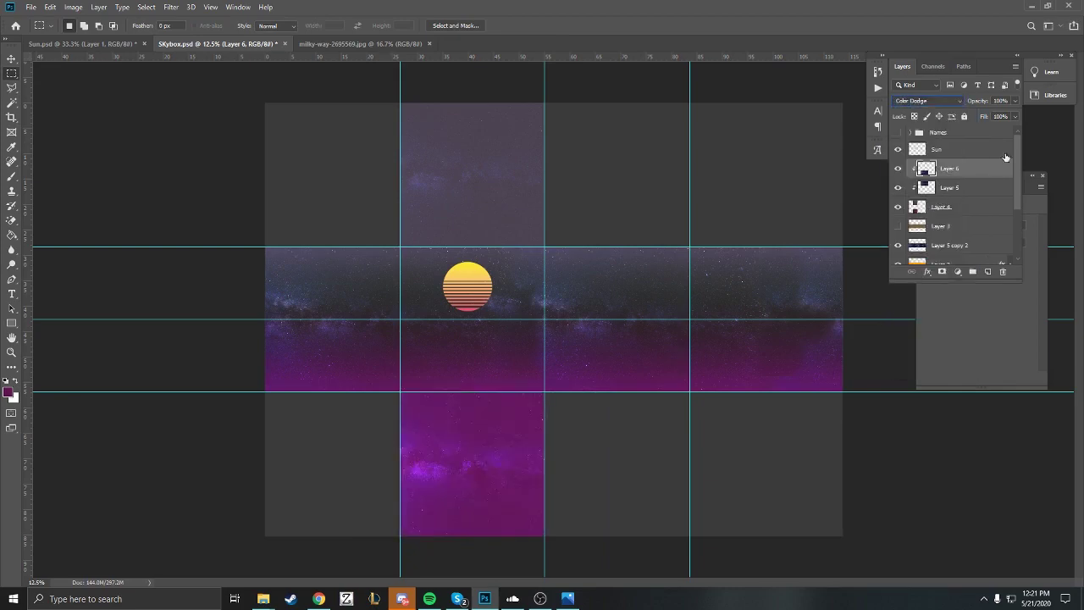
{"action": "left_click", "coordinate": [989, 131]}
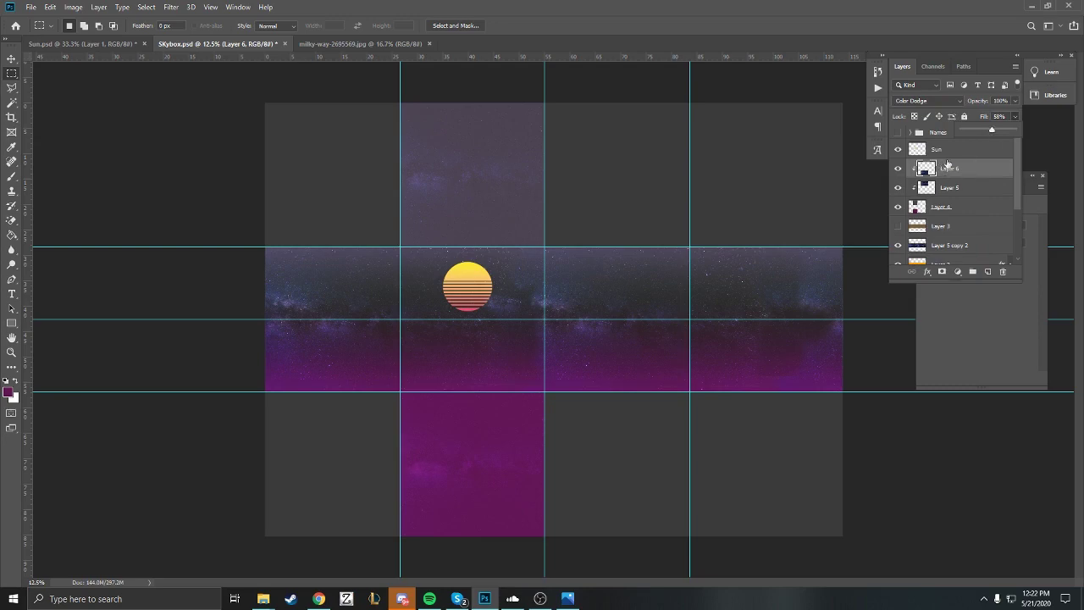
{"action": "left_click", "coordinate": [1039, 141]}
Save the skybox document and toggle Layer 2 and Layer 5 copy 2 off and on to compare
{"action": "left_click", "coordinate": [30, 7]}
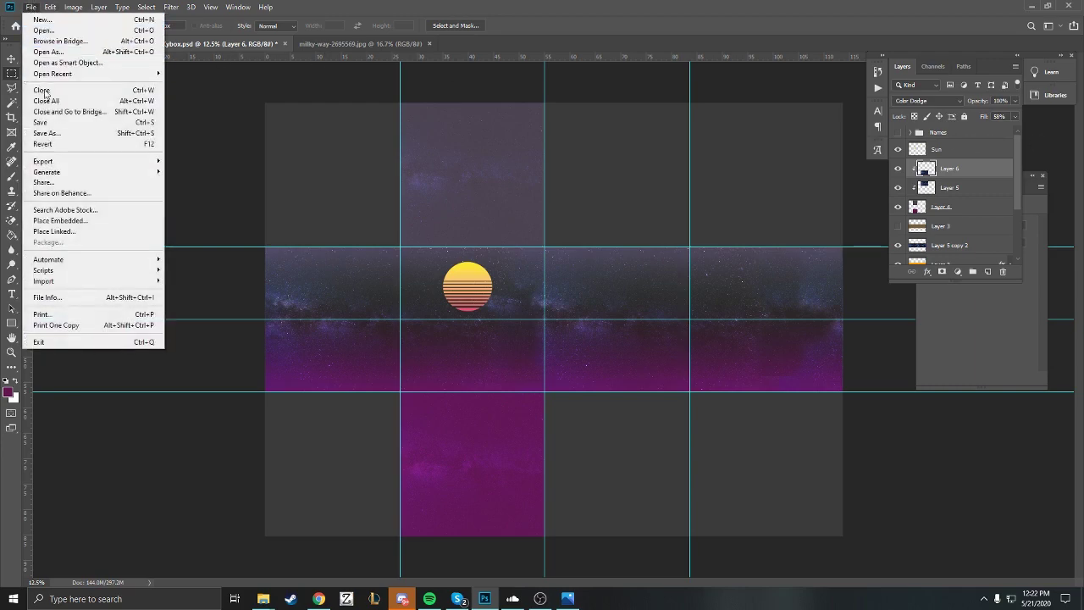
{"action": "left_click", "coordinate": [56, 127]}
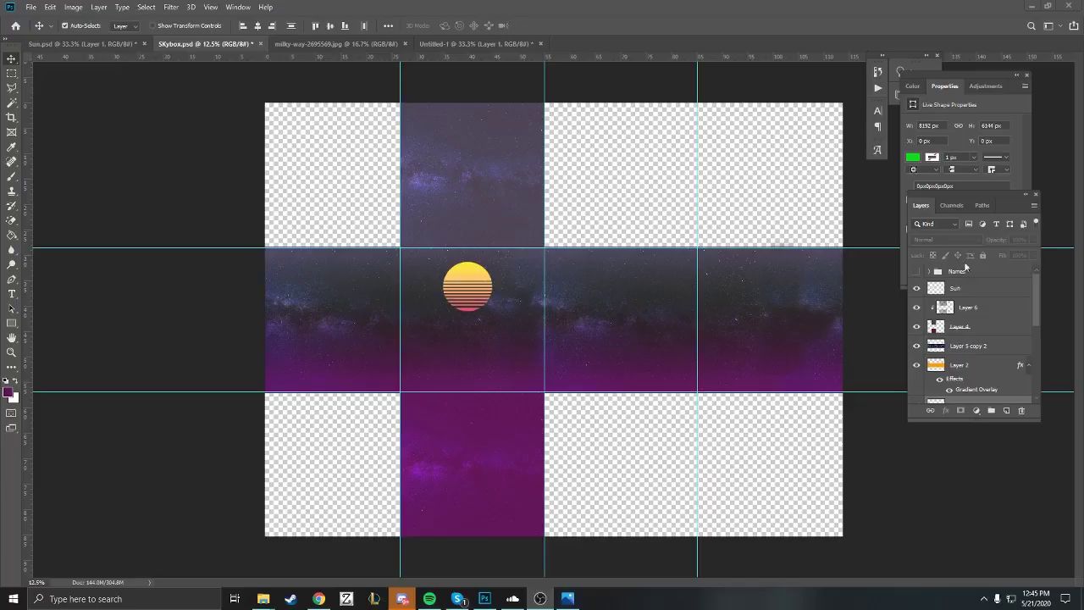
{"action": "left_click", "coordinate": [917, 365]}
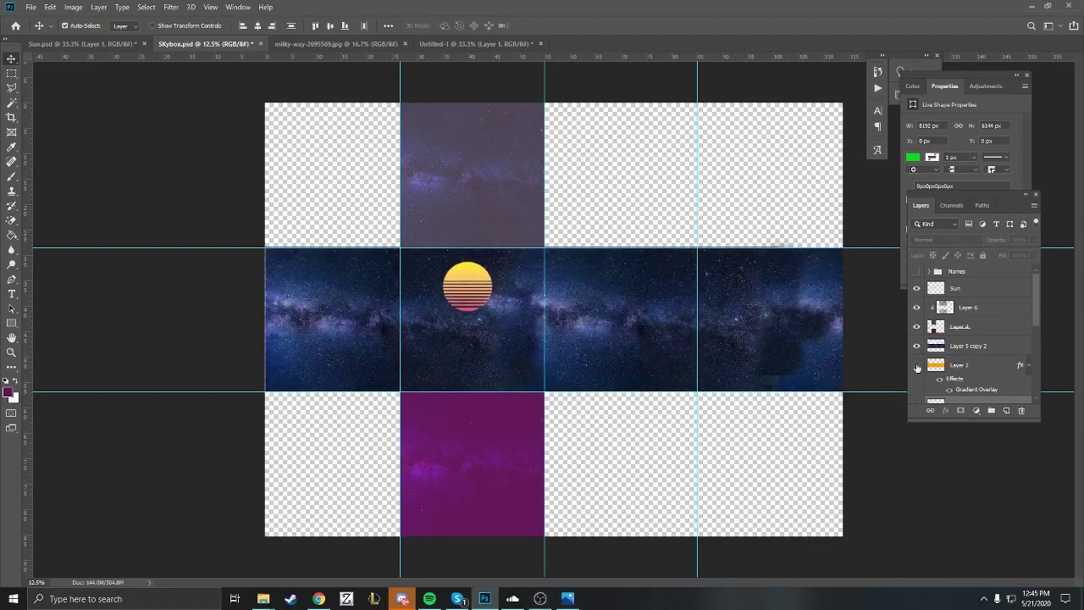
{"action": "left_click", "coordinate": [917, 365]}
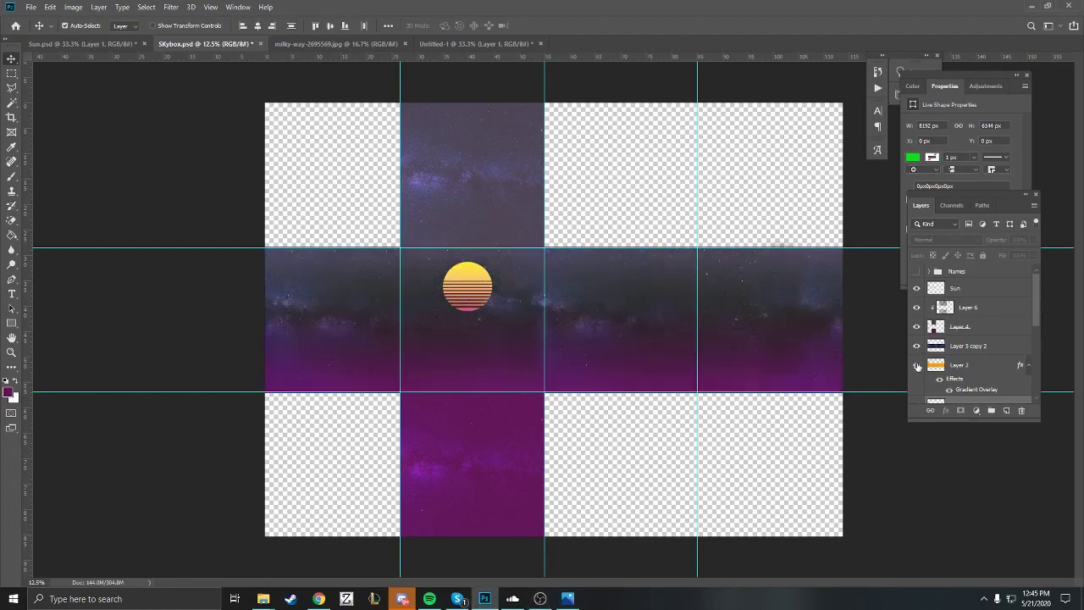
{"action": "left_click", "coordinate": [917, 346]}
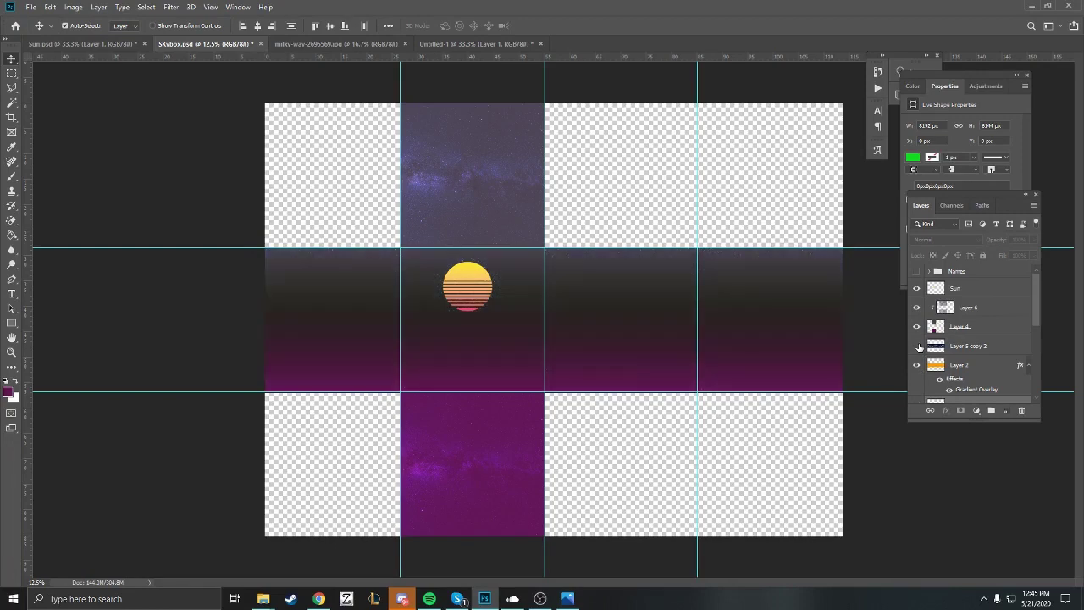
{"action": "left_click", "coordinate": [918, 347]}
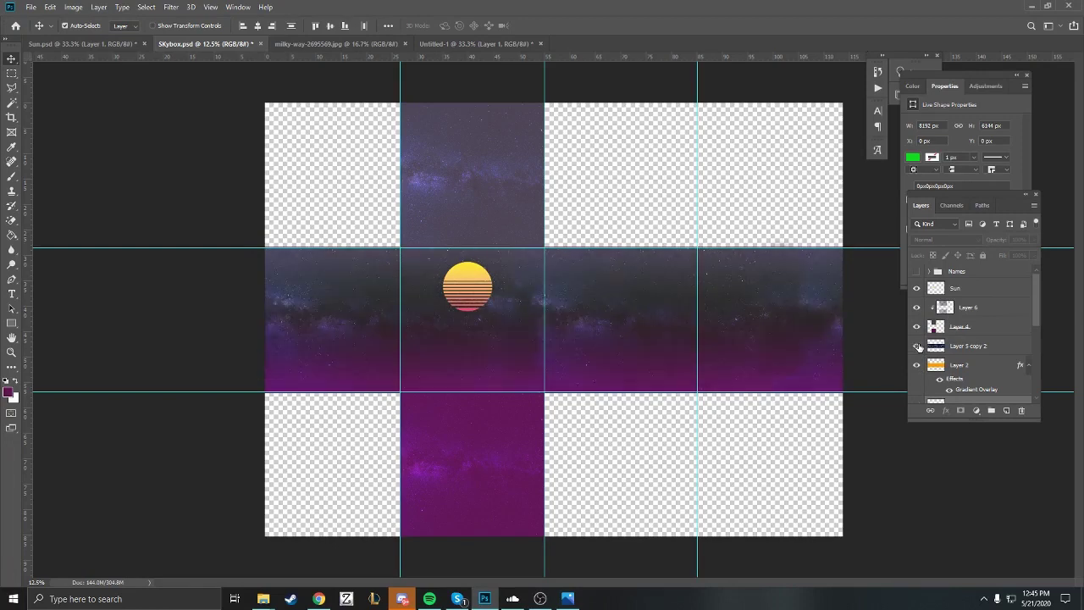
Select Layer 5 copy 2 and Layer 2 in the Layers panel
{"action": "left_click", "coordinate": [965, 346]}
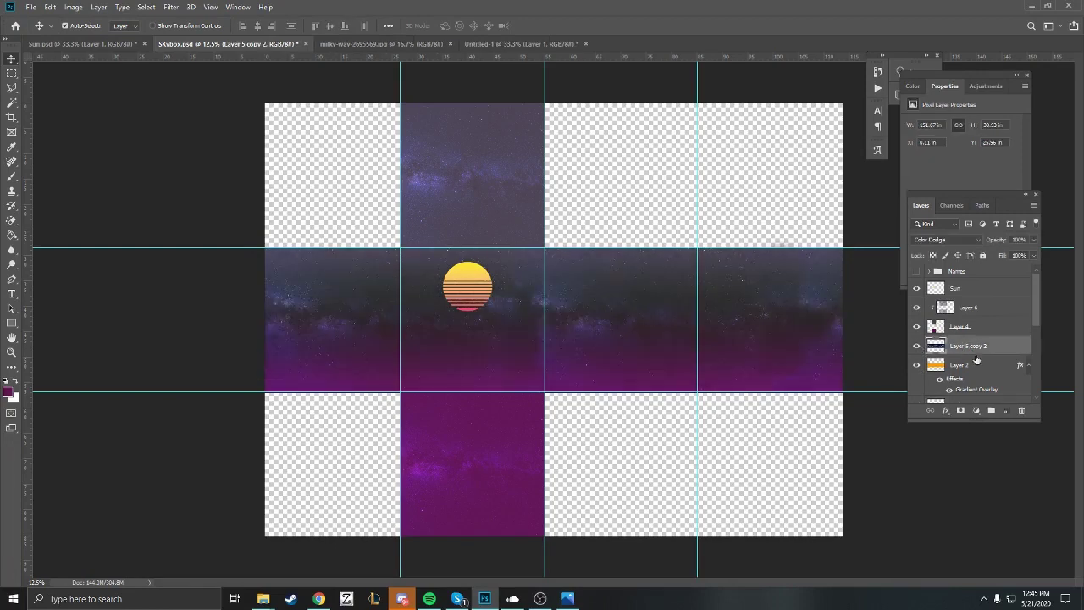
{"action": "left_click", "coordinate": [983, 365]}
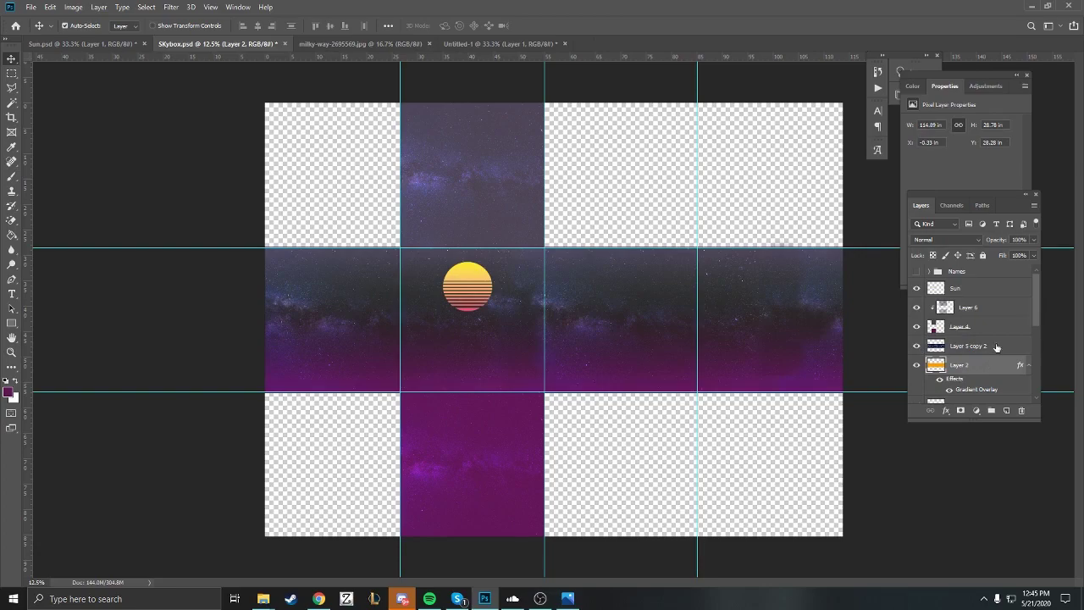
{"action": "left_click", "coordinate": [997, 347]}
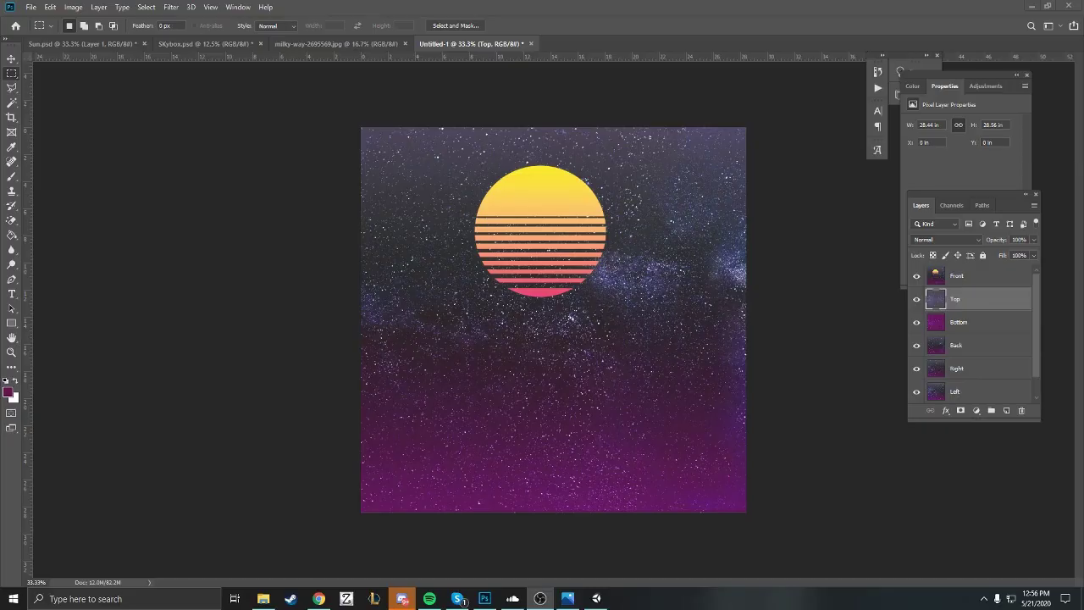